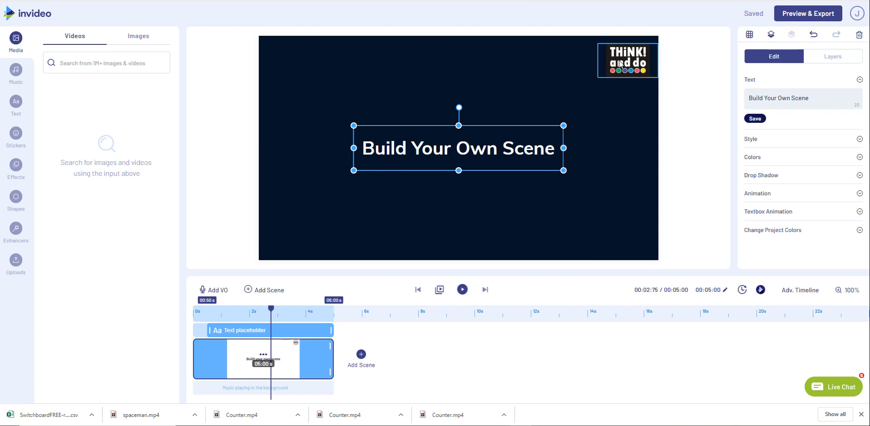
# Set the scene duration to 18 seconds
pyautogui.click(839, 58)
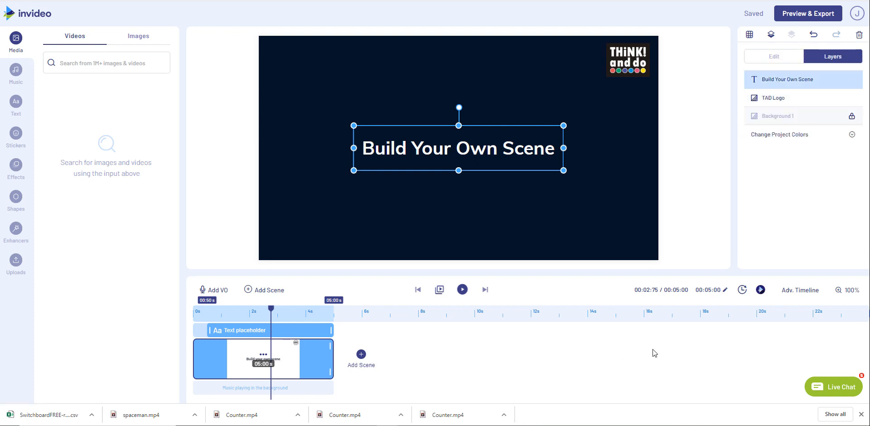
pyautogui.click(710, 290)
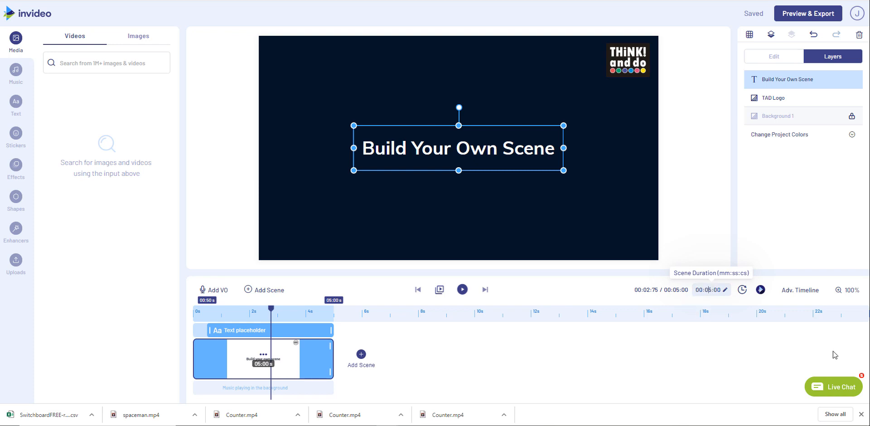
pyautogui.press('Delete')
pyautogui.write('18')
pyautogui.press('Return')
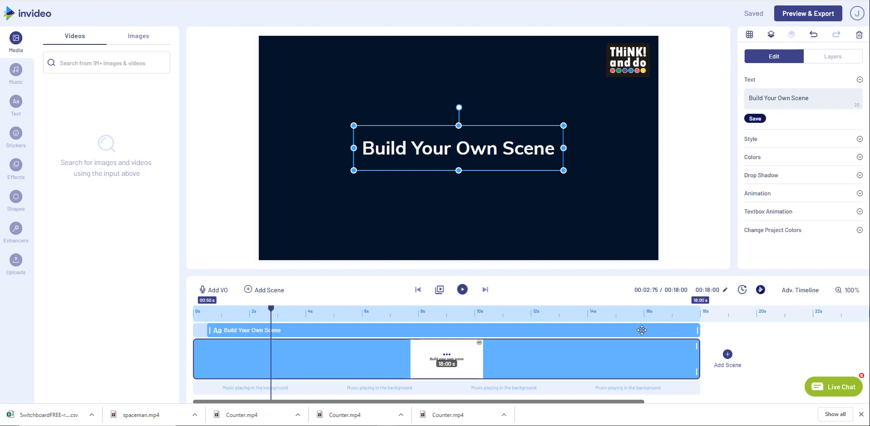
# In the advanced timeline, change the title text to 1 and make its clip run from 0 to 2 seconds
pyautogui.click(802, 292)
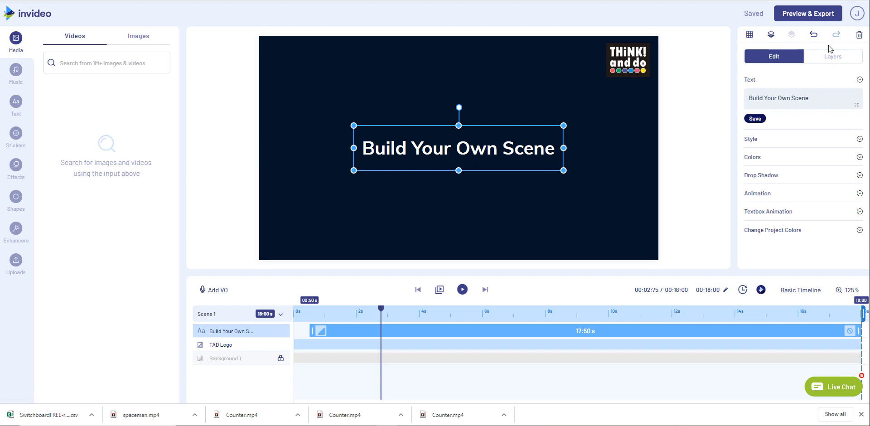
pyautogui.moveTo(810, 98); pyautogui.dragTo(749, 100)
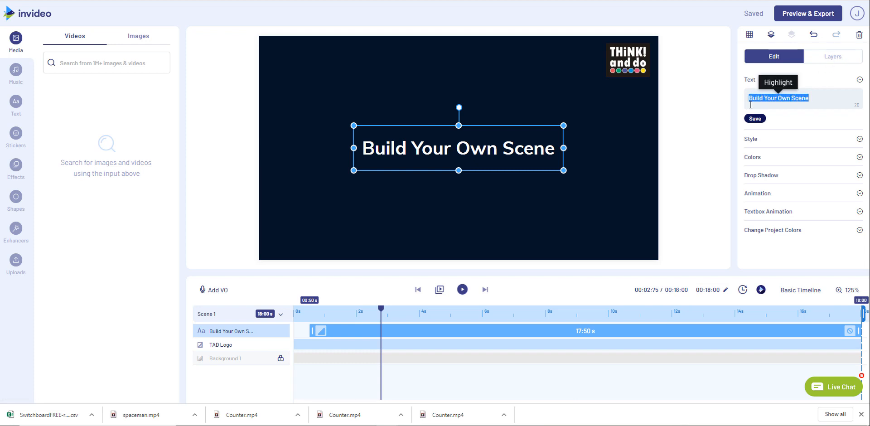
pyautogui.write('1')
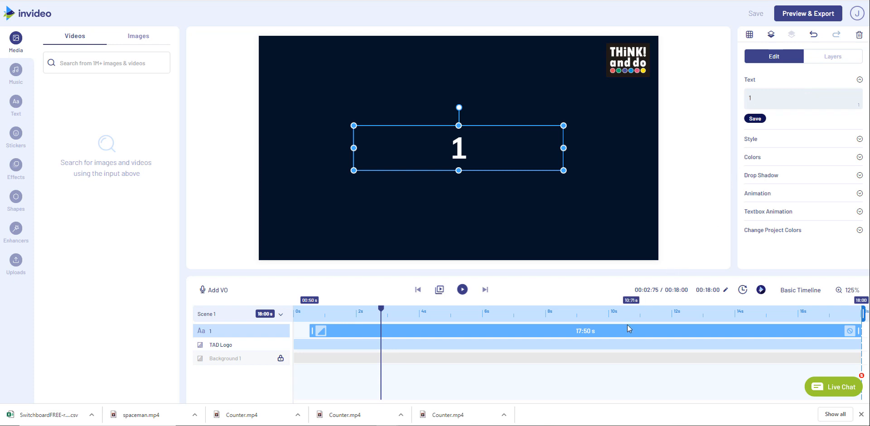
pyautogui.moveTo(623, 331); pyautogui.dragTo(596, 331)
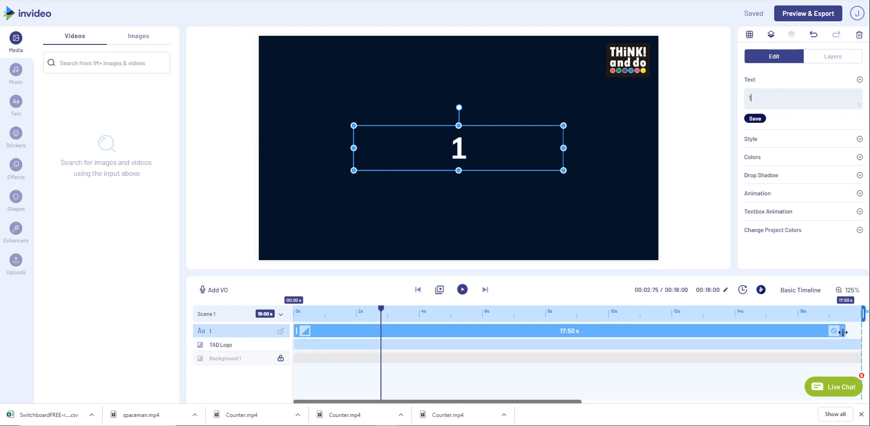
pyautogui.moveTo(843, 332); pyautogui.dragTo(354, 335)
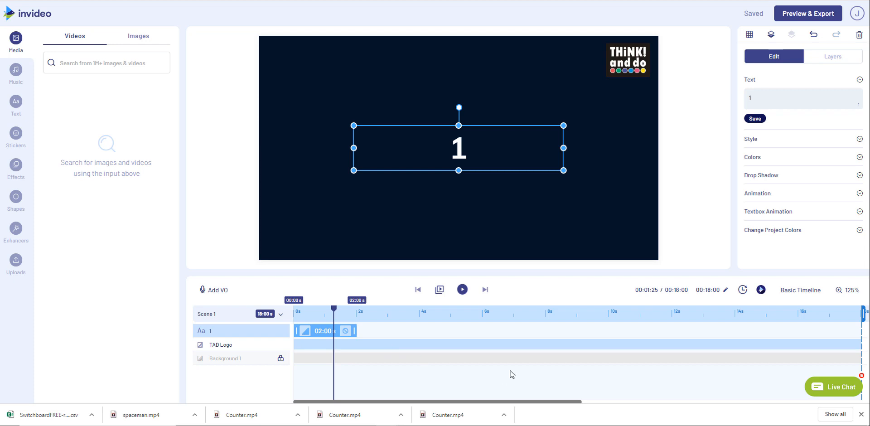
# Lock auto-resizing for the text 1, set its font size to 200 and recentre it vertically in the scene
pyautogui.click(759, 140)
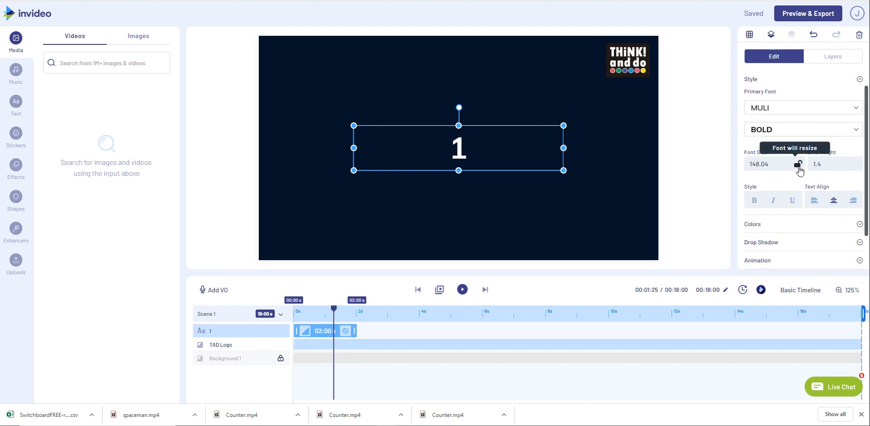
pyautogui.click(799, 166)
pyautogui.moveTo(770, 164); pyautogui.dragTo(747, 166)
pyautogui.write('2')
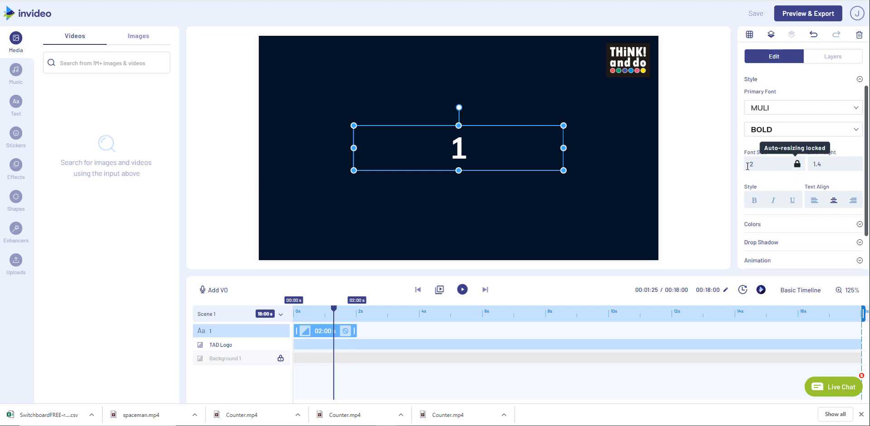
pyautogui.write('00')
pyautogui.press('Return')
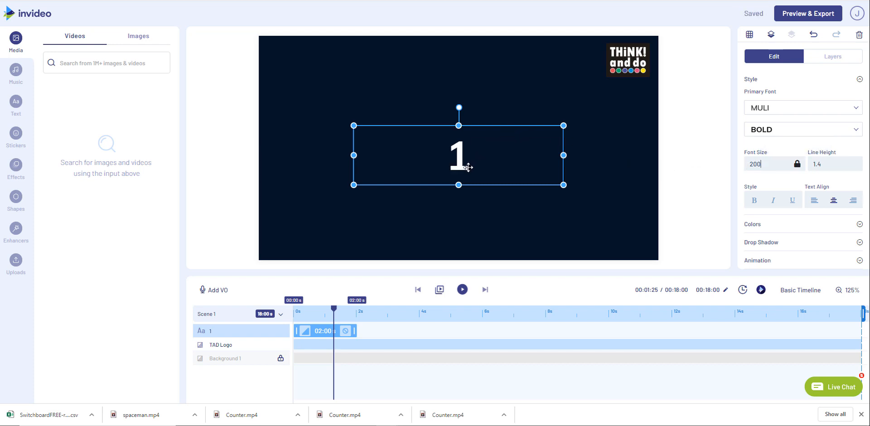
pyautogui.click(457, 160)
pyautogui.moveTo(457, 160); pyautogui.dragTo(457, 154)
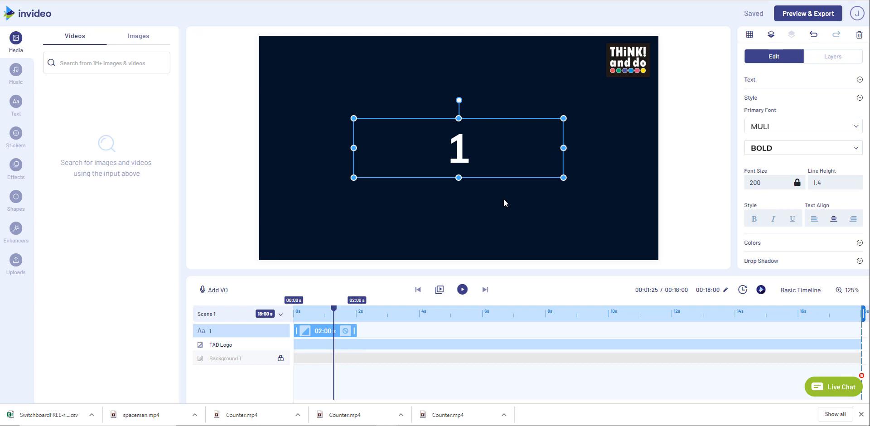
# Duplicate the text layer 1 and shift the copy's clip to start at about 1.5 seconds, overlapping the original
pyautogui.click(832, 55)
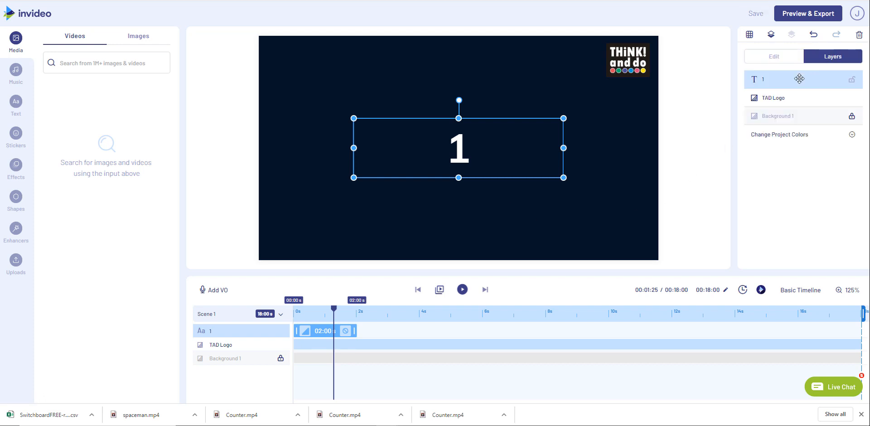
pyautogui.hotkey('ctrl', 'c')
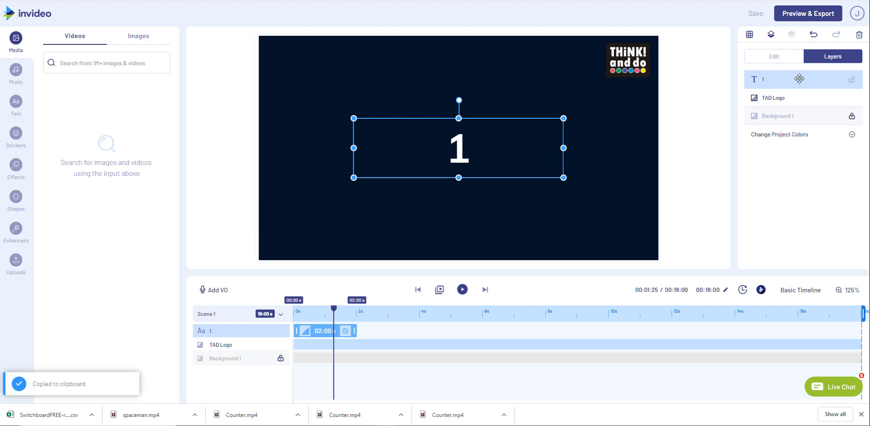
pyautogui.hotkey('ctrl', 'v')
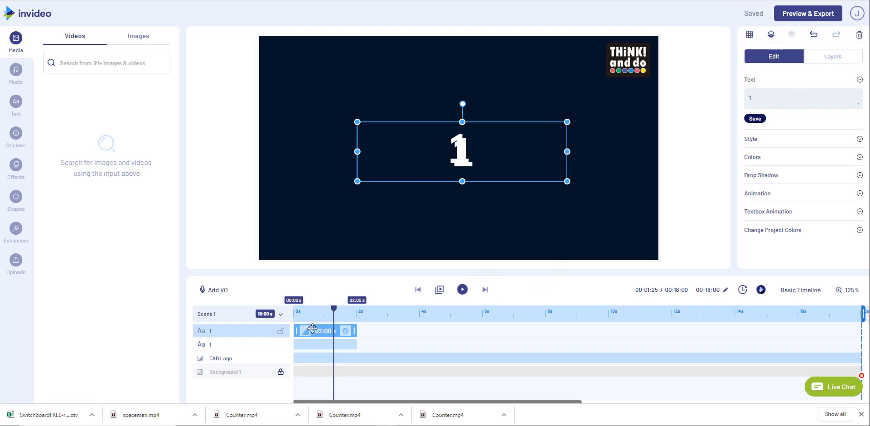
pyautogui.moveTo(313, 328); pyautogui.dragTo(360, 335)
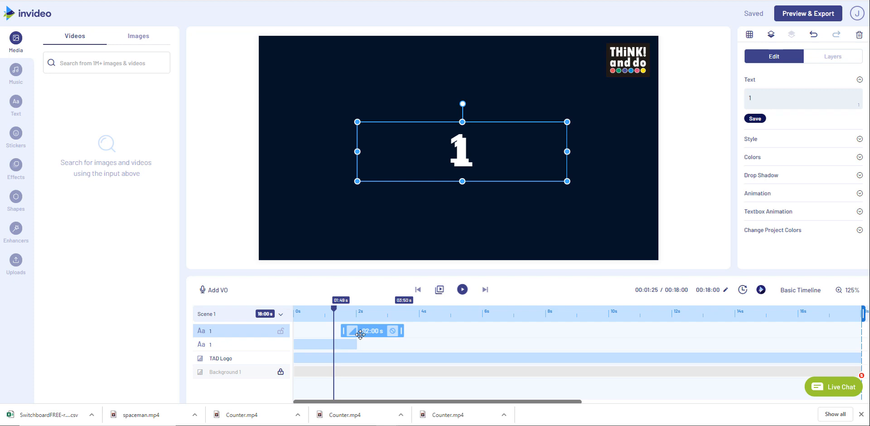
pyautogui.moveTo(360, 334); pyautogui.dragTo(359, 333)
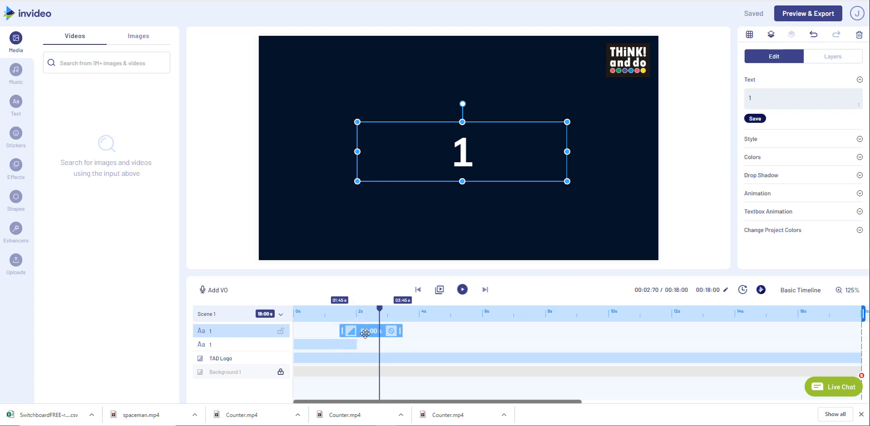
pyautogui.moveTo(366, 334); pyautogui.dragTo(367, 336)
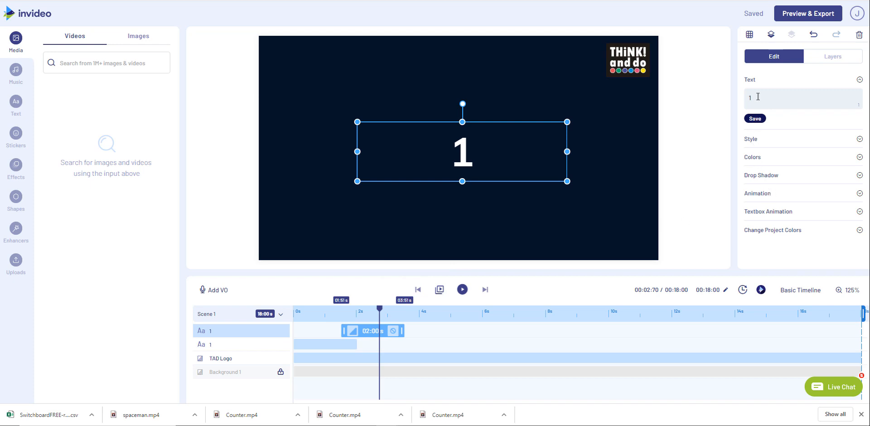
# Change the duplicated layer's text to 2 and show the alignment grid on the canvas
pyautogui.moveTo(758, 96); pyautogui.dragTo(749, 96)
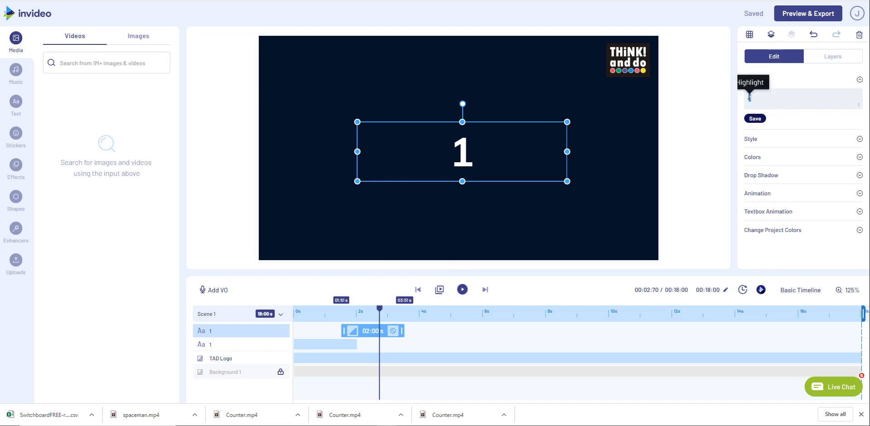
pyautogui.write('2')
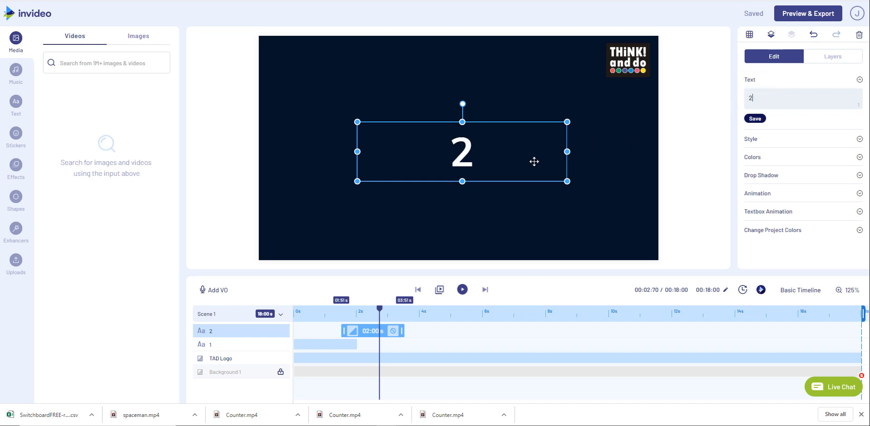
pyautogui.click(749, 38)
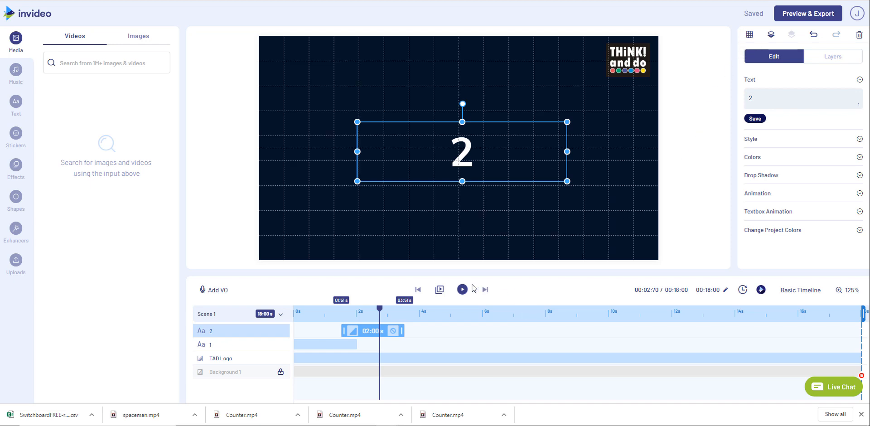
# Compare the positions of texts 1 and 2, and nudge the 2 left toward the grid's vertical centre line
pyautogui.click(235, 345)
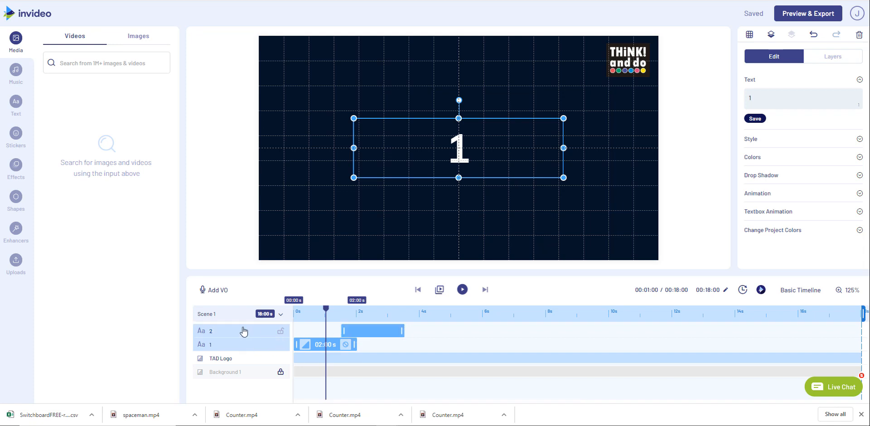
pyautogui.click(243, 331)
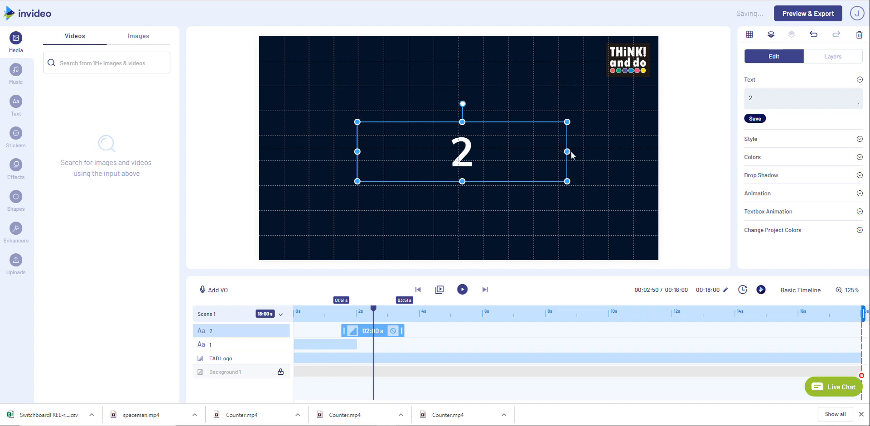
pyautogui.click(223, 347)
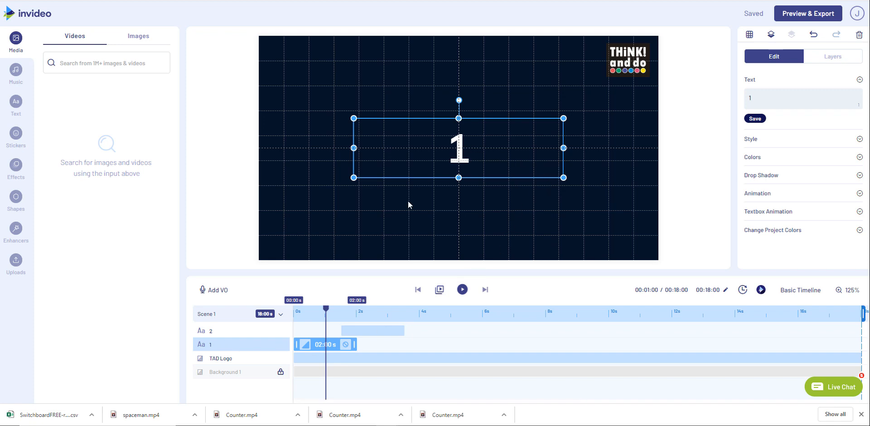
pyautogui.click(203, 334)
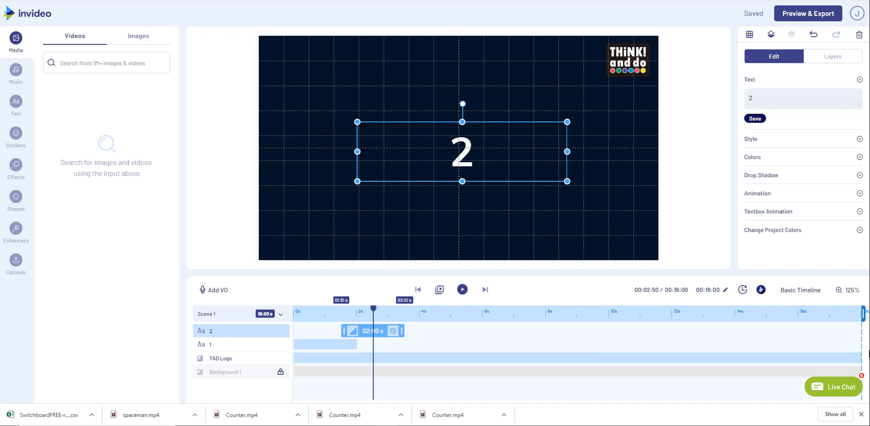
pyautogui.press('Left')
pyautogui.press('Left')
pyautogui.press('Left')
pyautogui.press('Left')
pyautogui.press('Left')
pyautogui.press('Left')
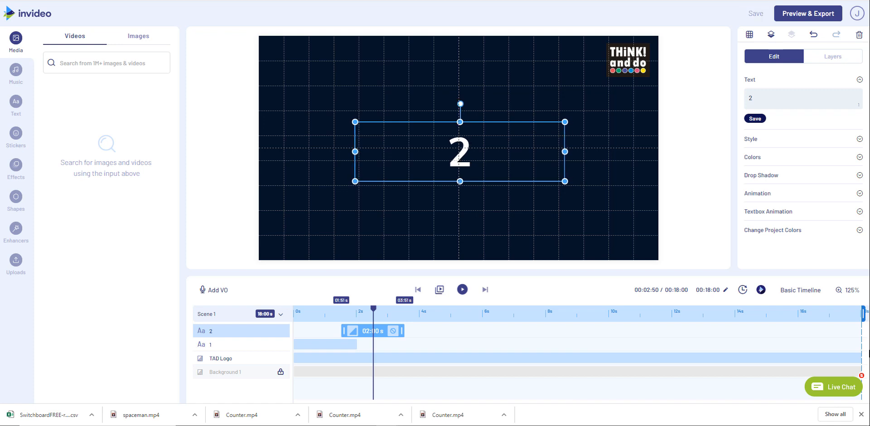
pyautogui.press('Left')
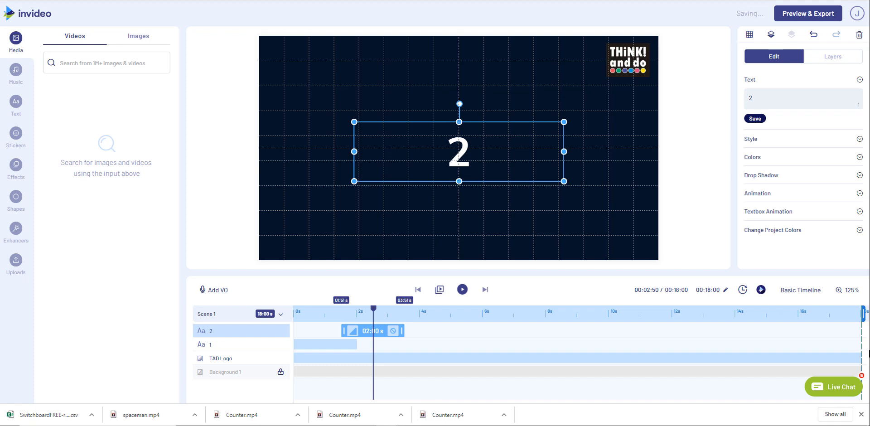
# Nudge the text 2 up to the grid's horizontal centre line, level with the text 1
pyautogui.press('Up')
pyautogui.press('Up')
pyautogui.press('Up')
pyautogui.press('Up')
pyautogui.press('Up')
pyautogui.press('Up')
pyautogui.press('Up')
pyautogui.press('Up')
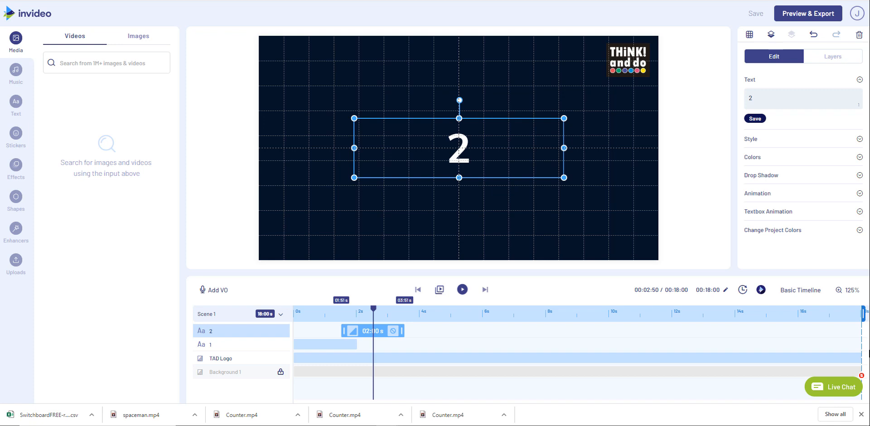
pyautogui.press('Up')
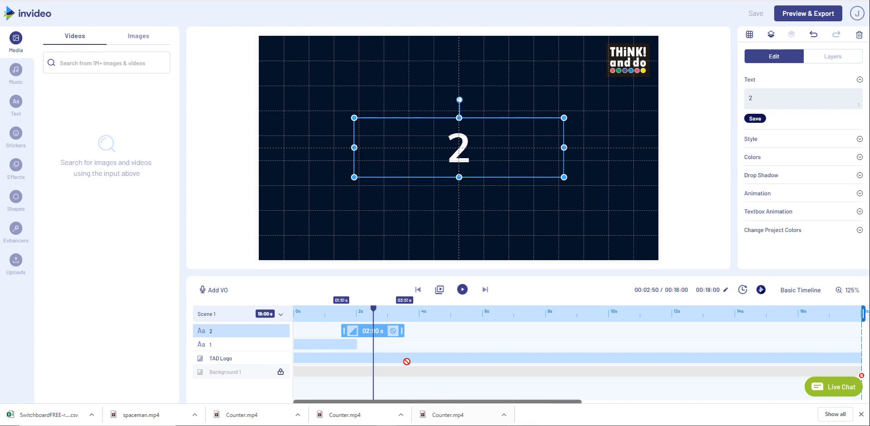
# Alternate between the two text layers to compare their placement, and nudge the 2 down by one increment
pyautogui.click(212, 344)
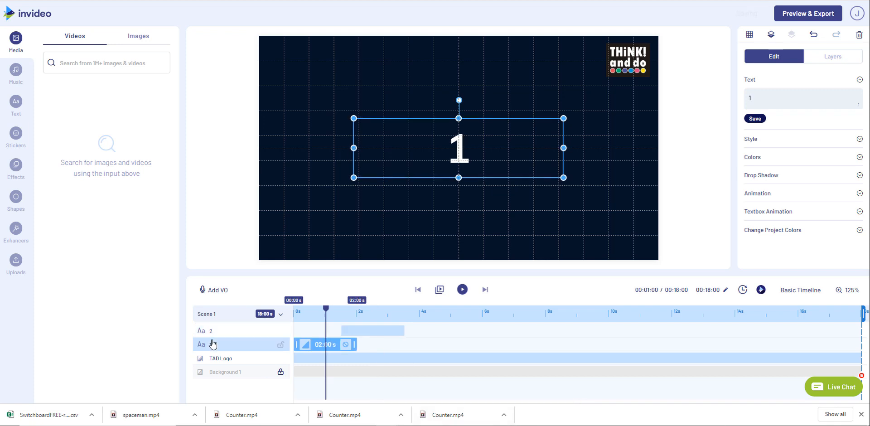
pyautogui.click(218, 337)
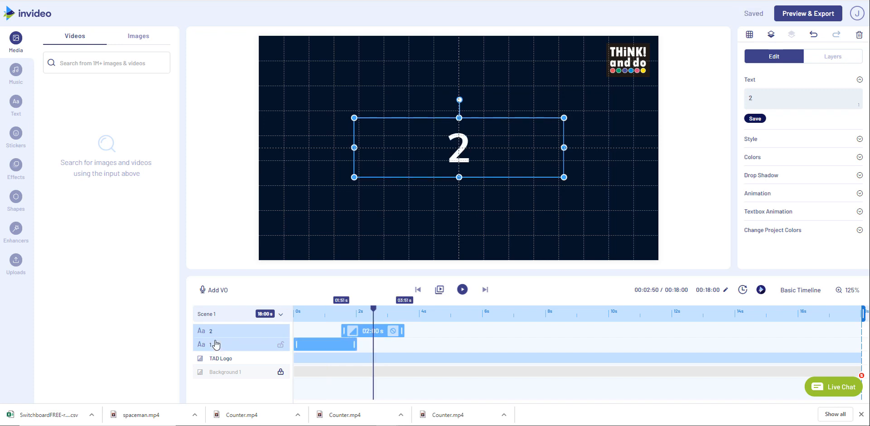
pyautogui.click(217, 345)
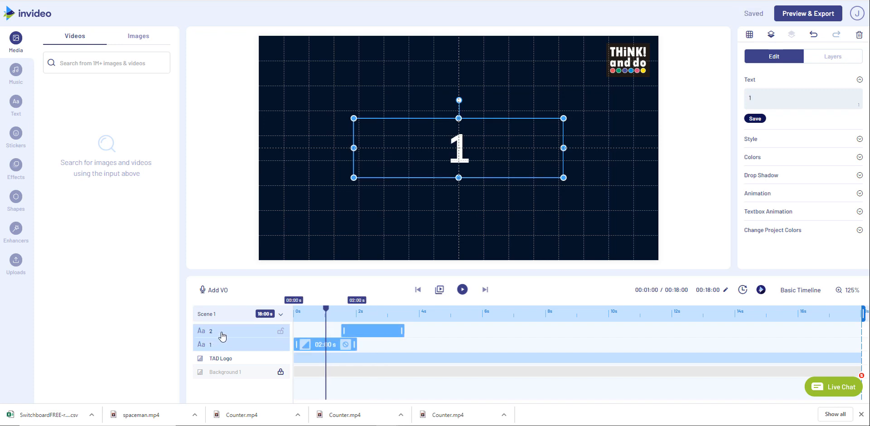
pyautogui.click(222, 336)
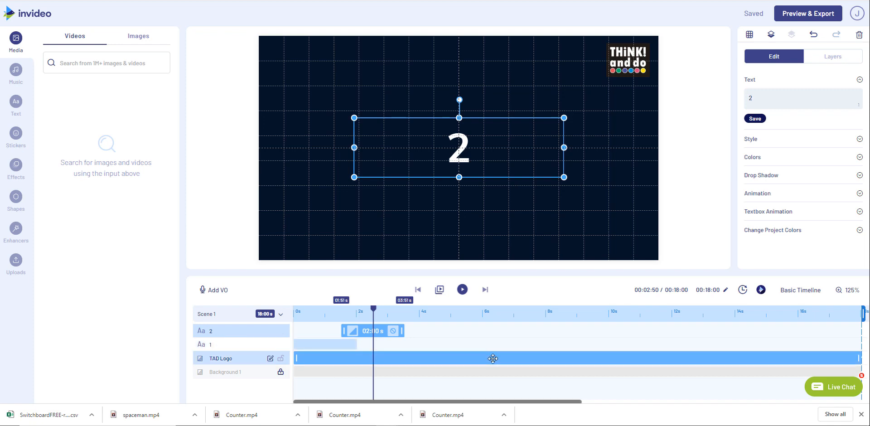
pyautogui.press('Down')
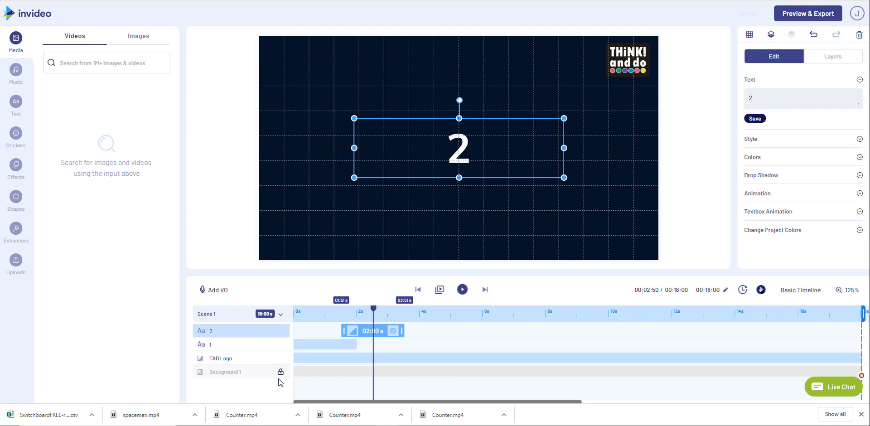
pyautogui.click(211, 347)
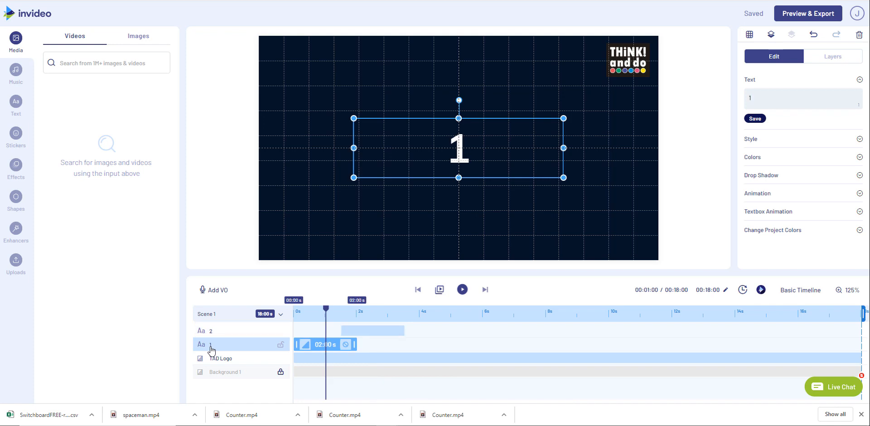
# Duplicate the text 2 layer and change the copy's text to 3
pyautogui.click(224, 334)
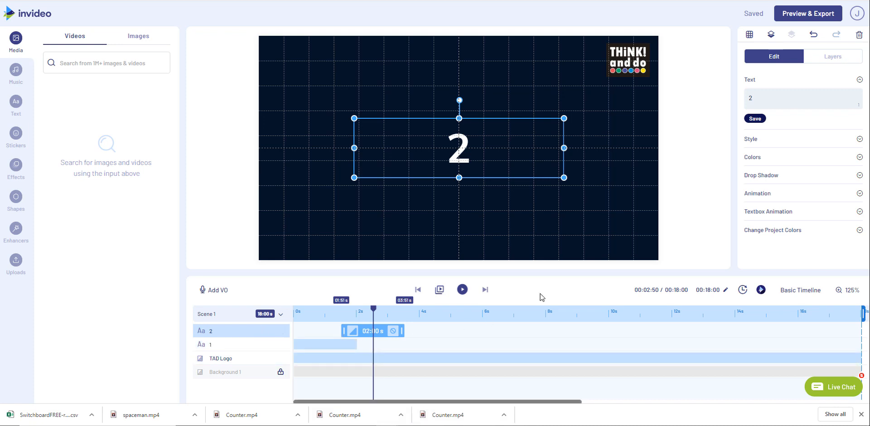
pyautogui.click(838, 57)
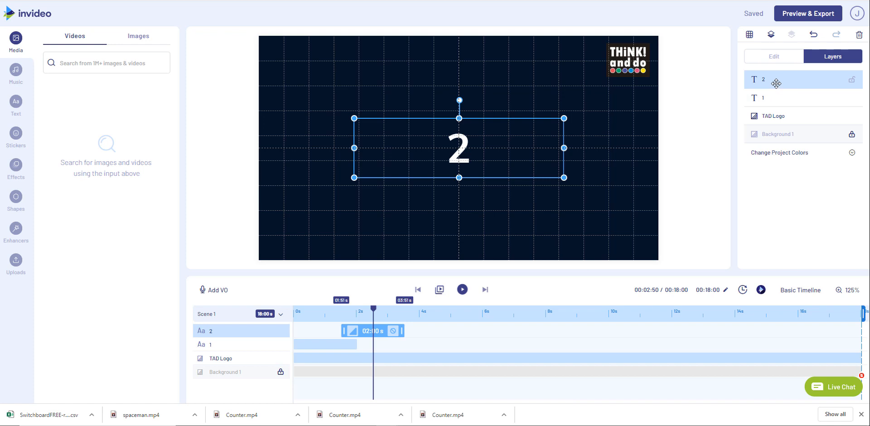
pyautogui.hotkey('ctrl', 'c')
pyautogui.hotkey('ctrl', 'v')
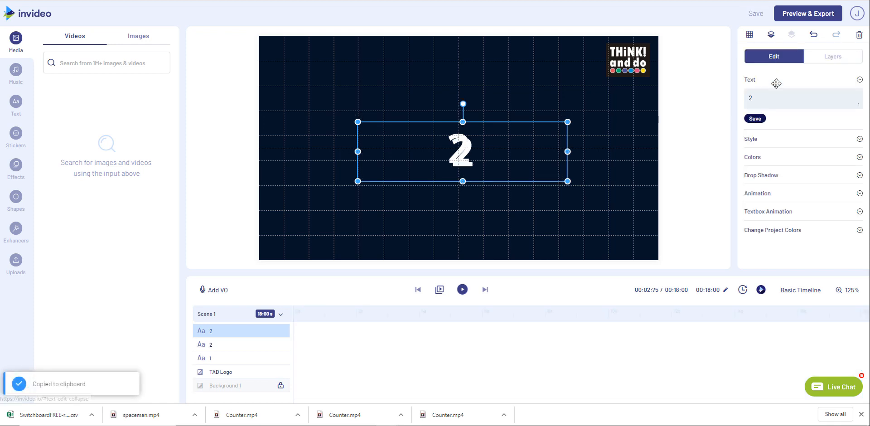
pyautogui.doubleClick(751, 98)
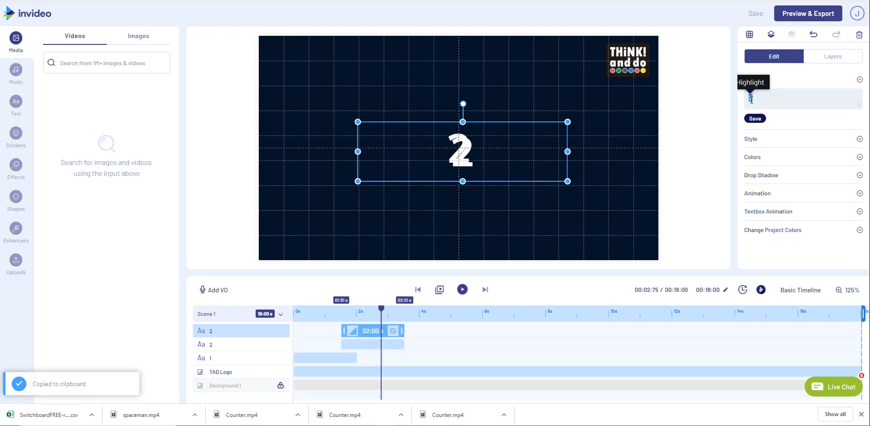
pyautogui.write('3')
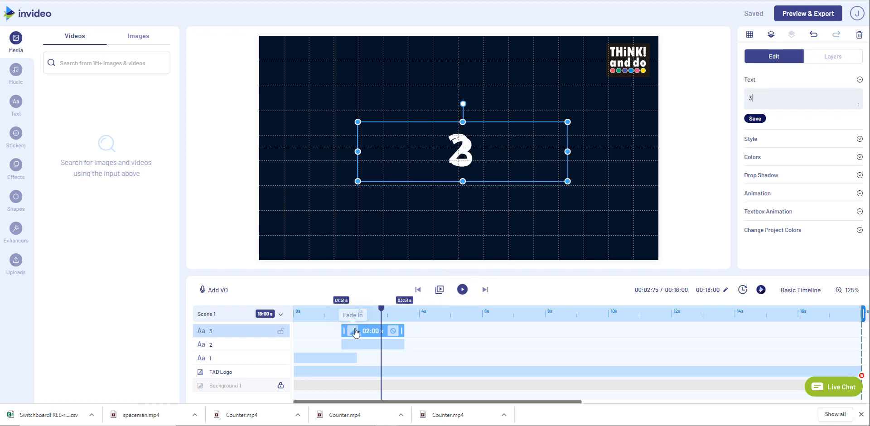
# Shift the text 3 layer on the timeline to start at about 3.1 s, overlapping the end of layer 2
pyautogui.moveTo(388, 331); pyautogui.dragTo(418, 332)
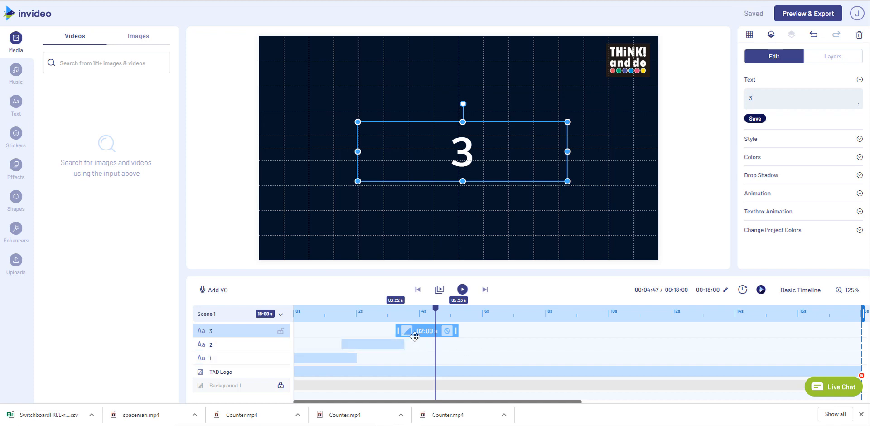
pyautogui.moveTo(422, 334); pyautogui.dragTo(418, 334)
pyautogui.click(512, 376)
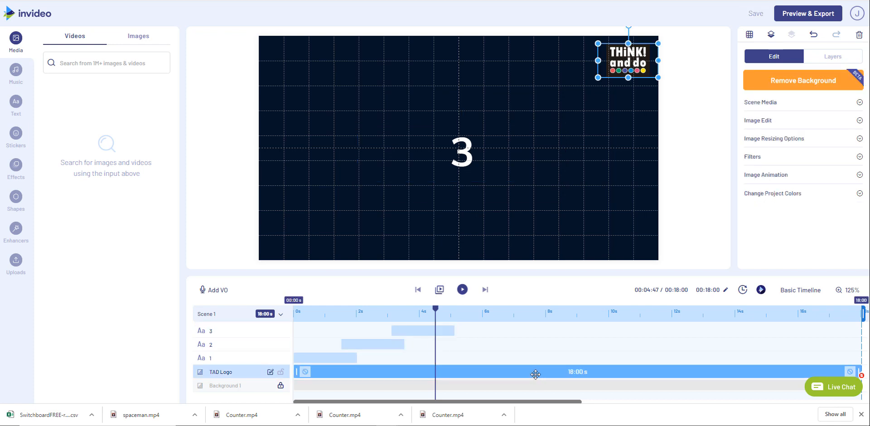
pyautogui.click(531, 350)
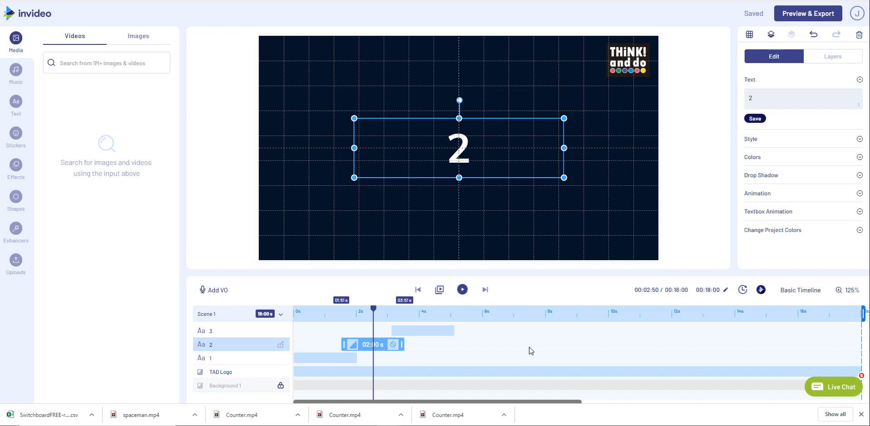
# Nudge the text 3 up to the grid's horizontal centre line, level with the text 2
pyautogui.click(432, 333)
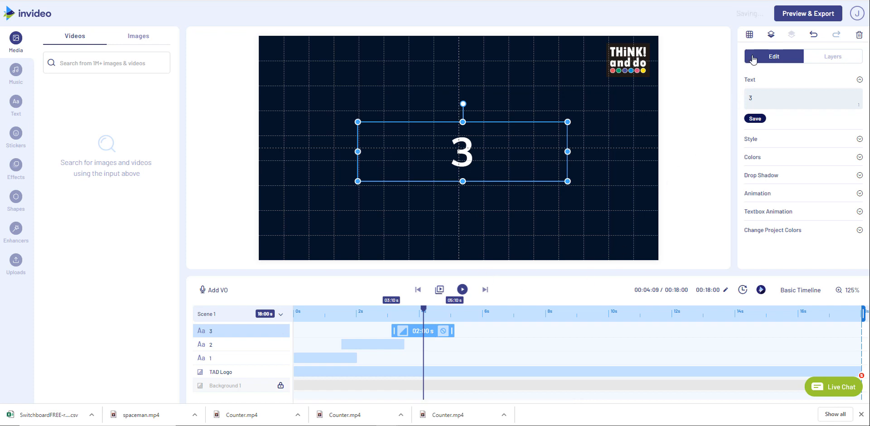
pyautogui.click(750, 35)
pyautogui.click(750, 36)
pyautogui.press('Up')
pyautogui.press('Up')
pyautogui.press('Up')
pyautogui.press('Up')
pyautogui.press('Up')
pyautogui.press('Up')
pyautogui.press('Up')
pyautogui.press('Up')
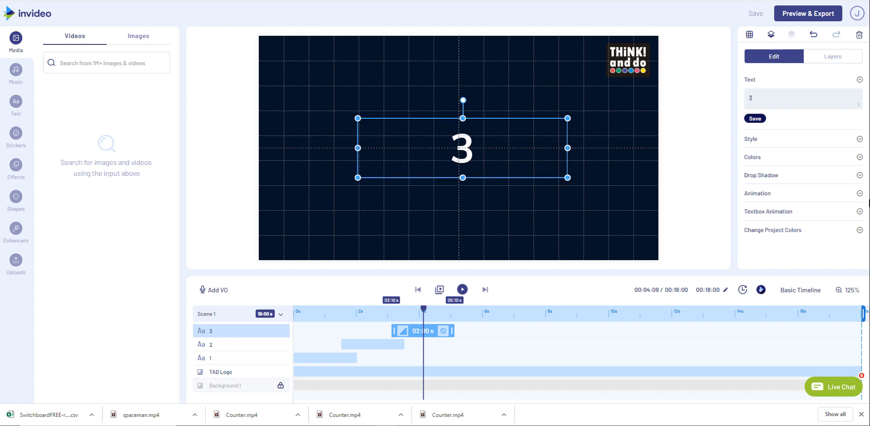
# Nudge the text 3 left until it is centred on the grid's vertical centre line
pyautogui.press('Left')
pyautogui.press('Left')
pyautogui.press('Left')
pyautogui.press('Left')
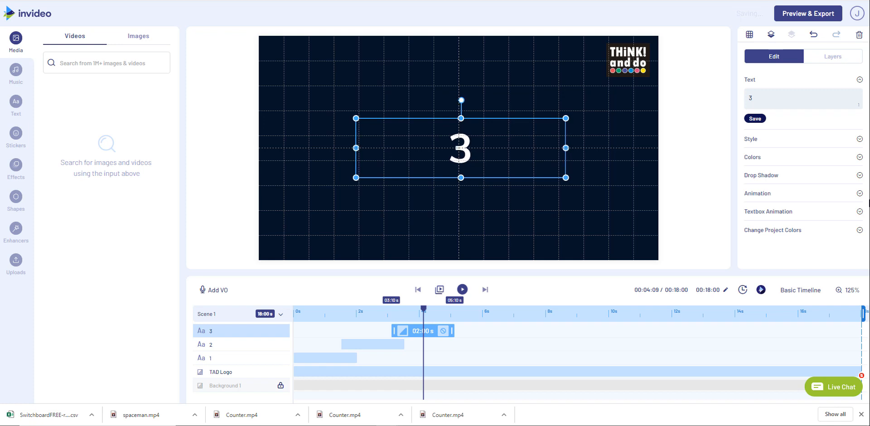
pyautogui.press('Left')
pyautogui.press('Left')
pyautogui.press('Left')
pyautogui.press('Left')
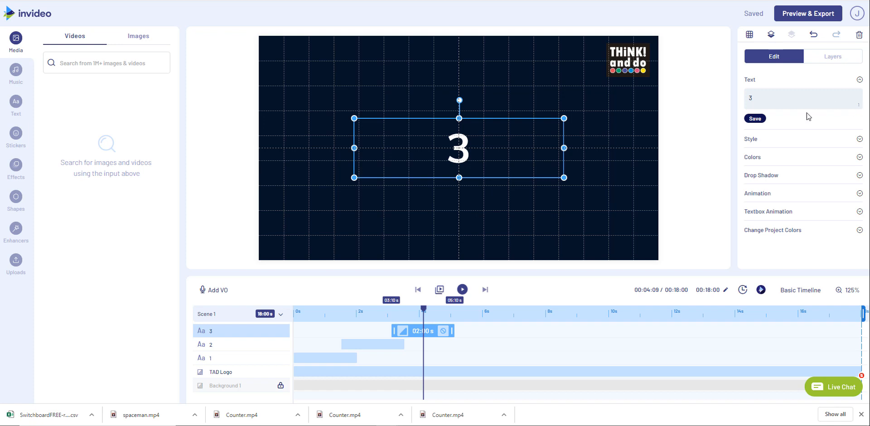
# Duplicate the text 3 layer as a 4 and shift it on the timeline to start at about 4.63 s
pyautogui.click(841, 55)
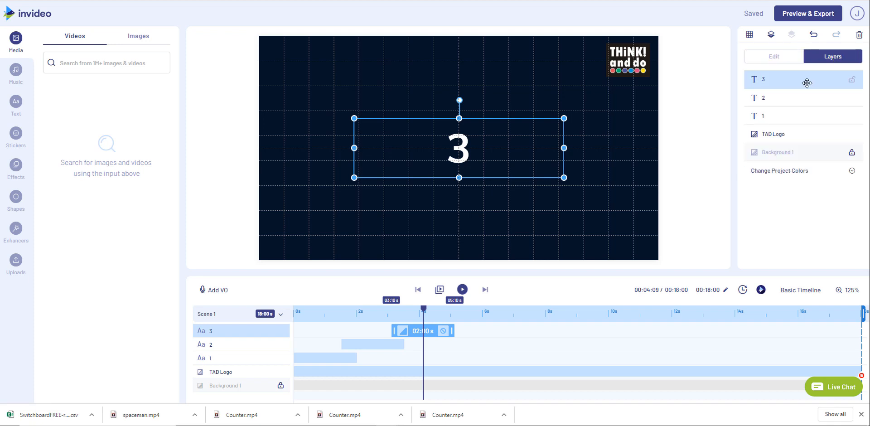
pyautogui.hotkey('ctrl', 'c')
pyautogui.hotkey('ctrl', 'v')
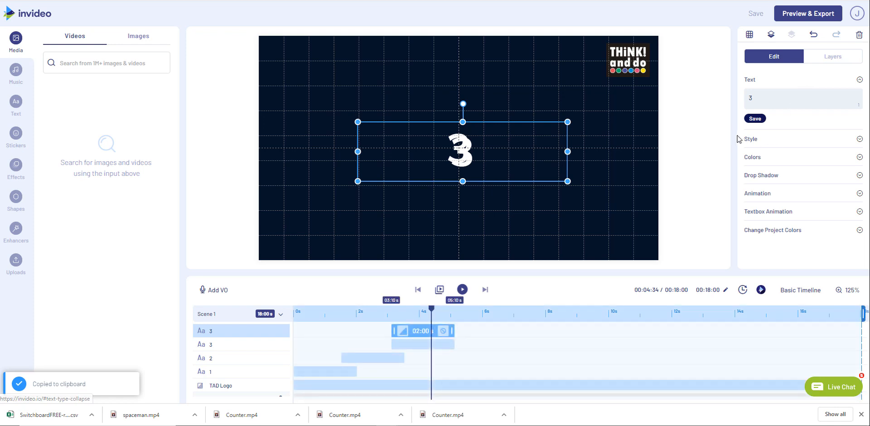
pyautogui.click(759, 98)
pyautogui.moveTo(759, 98); pyautogui.dragTo(745, 97)
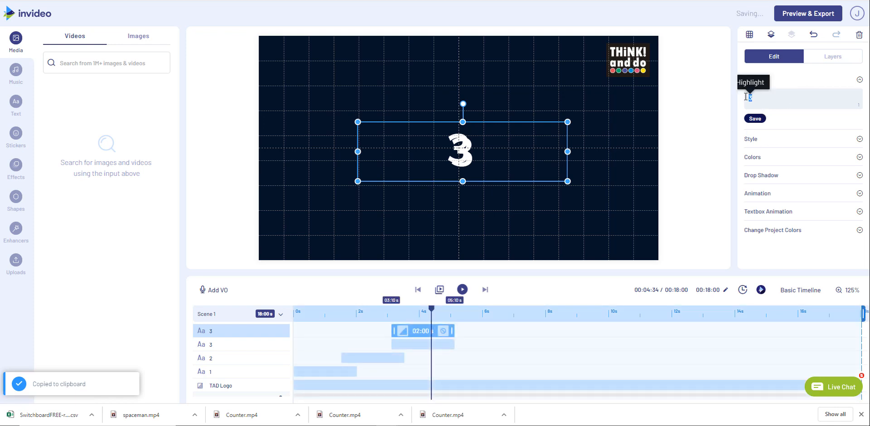
pyautogui.write('4')
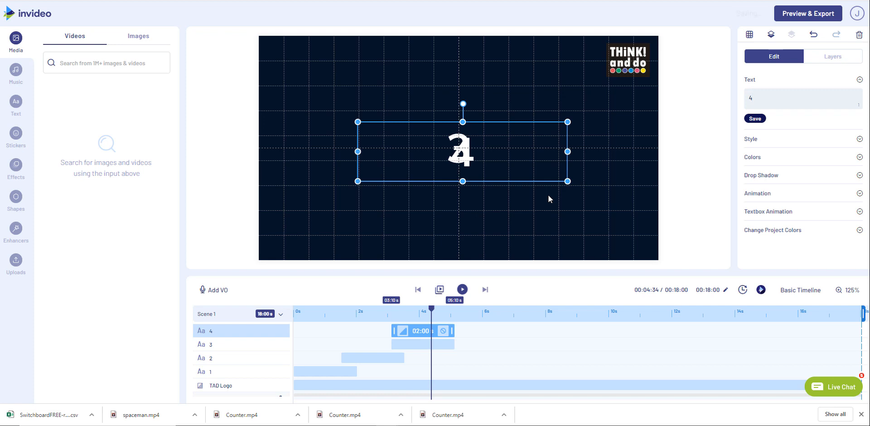
pyautogui.moveTo(412, 331); pyautogui.dragTo(461, 333)
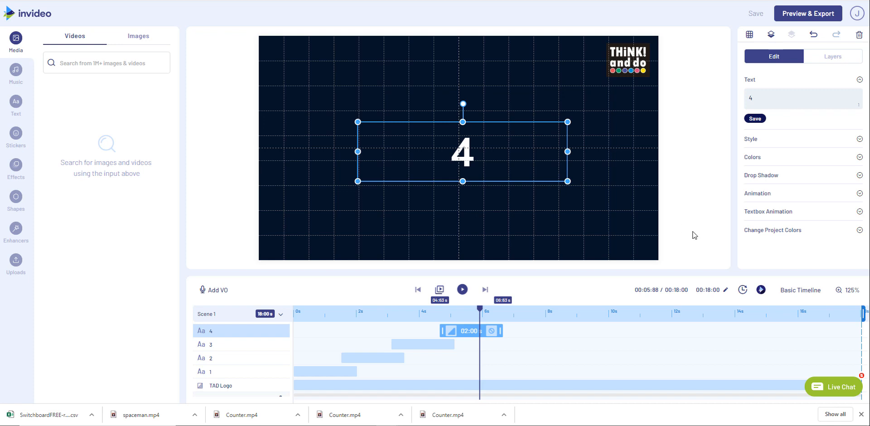
# Nudge the text 4 up to the grid's horizontal centre line
pyautogui.press('Up')
pyautogui.press('Up')
pyautogui.press('Up')
pyautogui.press('Up')
pyautogui.press('Up')
pyautogui.press('Up')
pyautogui.press('Up')
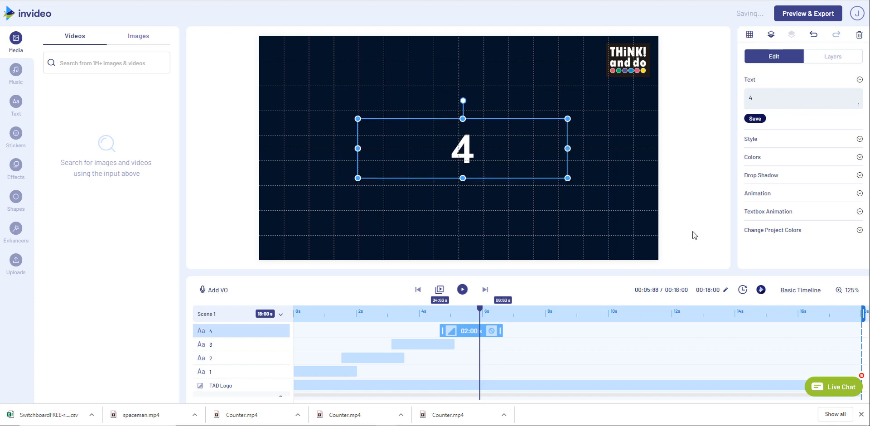
pyautogui.press('Up')
# Nudge the text 4 left until it is centred on the grid's vertical centre line
pyautogui.press('Left')
pyautogui.press('Left')
pyautogui.press('Left')
pyautogui.press('Left')
pyautogui.press('Left')
pyautogui.press('Left')
pyautogui.press('Left')
pyautogui.press('Left')
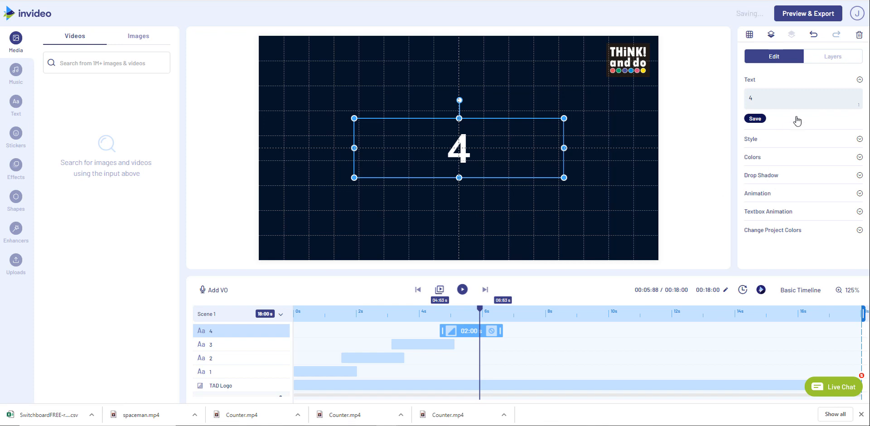
# Duplicate the text 4 layer as a 5 and shift it on the timeline to start at about 6.13 s
pyautogui.click(836, 57)
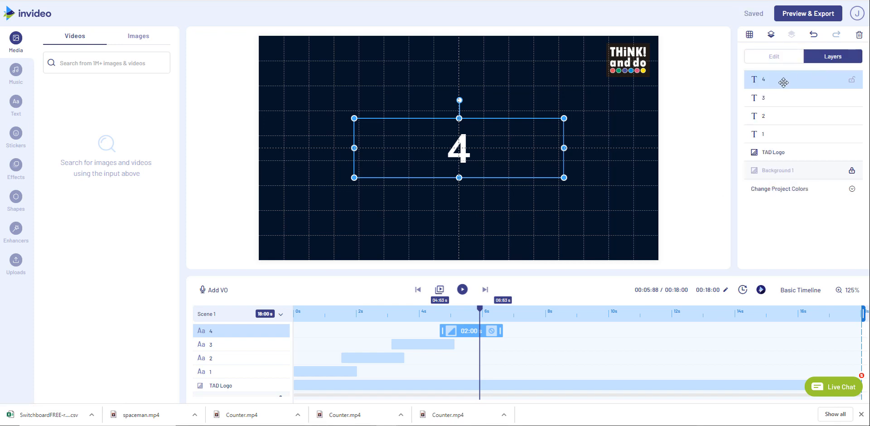
pyautogui.hotkey('ctrl', 'c')
pyautogui.hotkey('ctrl', 'v')
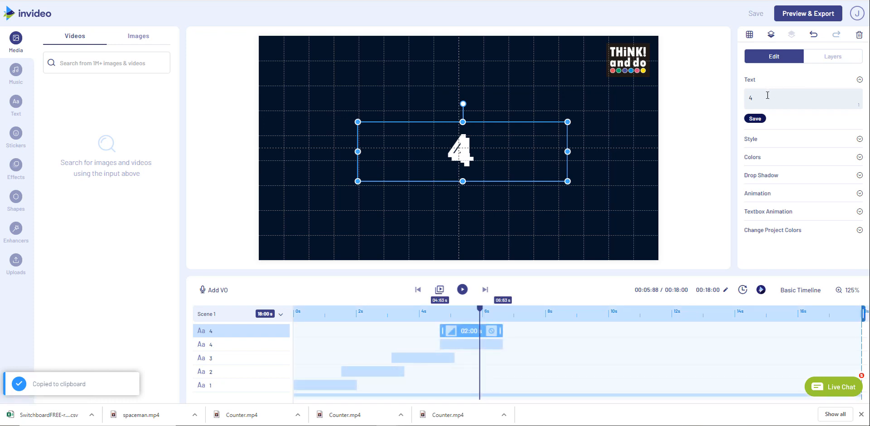
pyautogui.moveTo(767, 96); pyautogui.dragTo(736, 98)
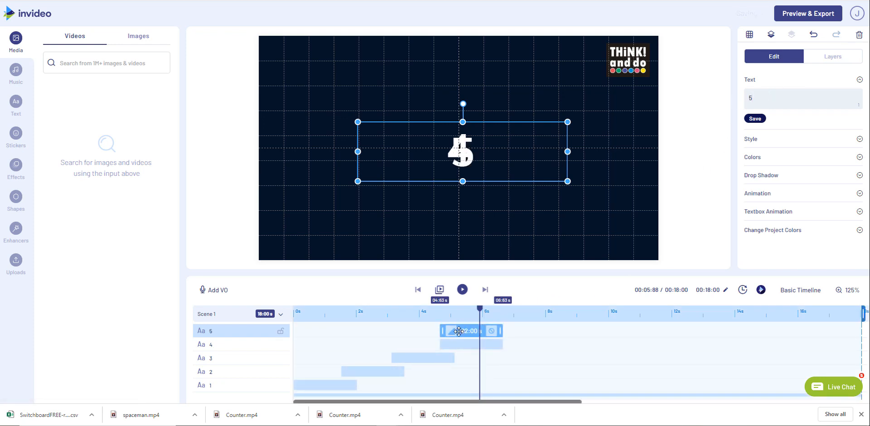
pyautogui.moveTo(458, 332); pyautogui.dragTo(500, 343)
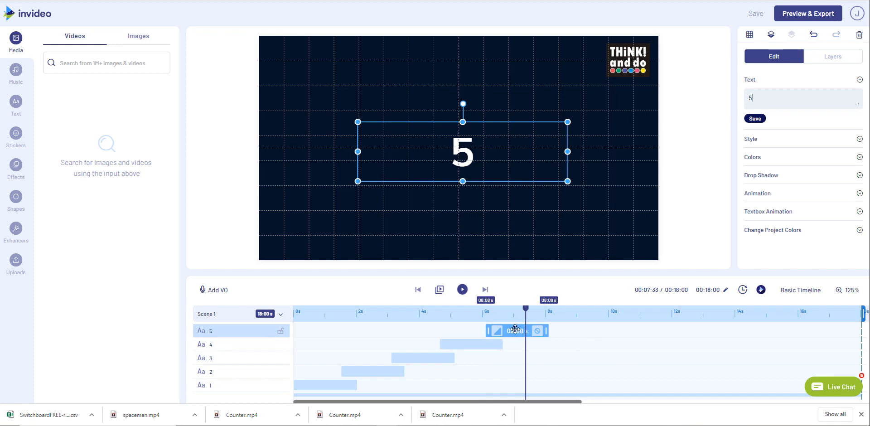
pyautogui.moveTo(514, 330); pyautogui.dragTo(516, 330)
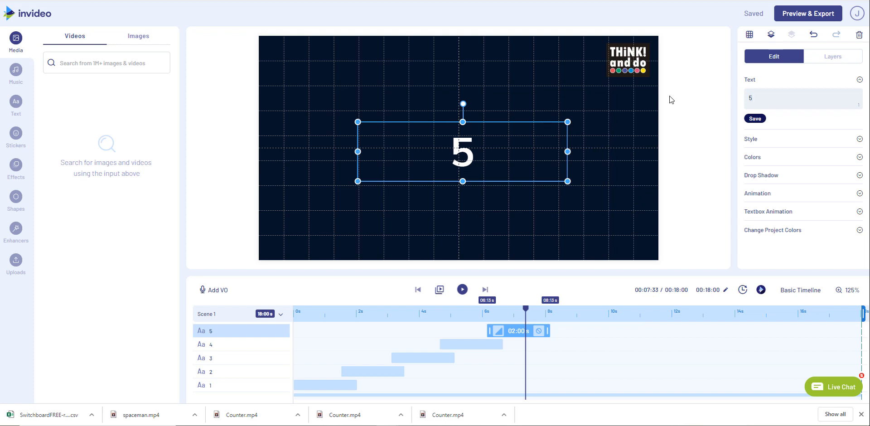
# Nudge the text 5 up to the grid's horizontal centre line
pyautogui.click(819, 57)
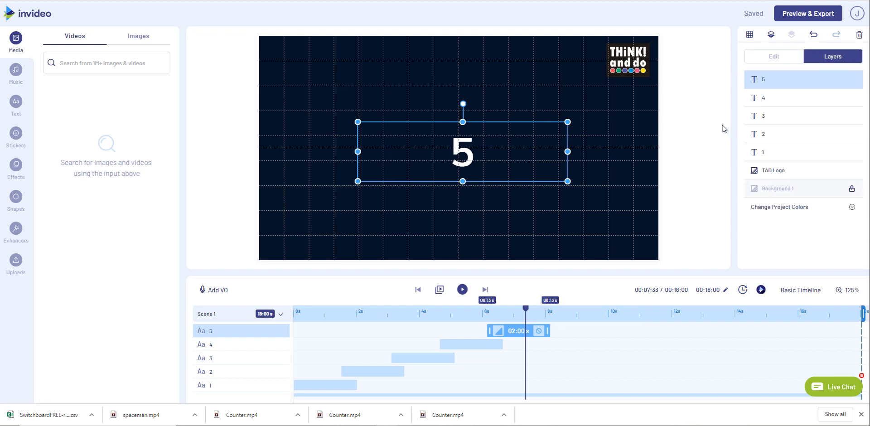
pyautogui.press('Up')
pyautogui.press('Up')
pyautogui.press('Up')
pyautogui.press('Up')
pyautogui.press('Up')
pyautogui.press('Up')
pyautogui.press('Up')
pyautogui.press('Up')
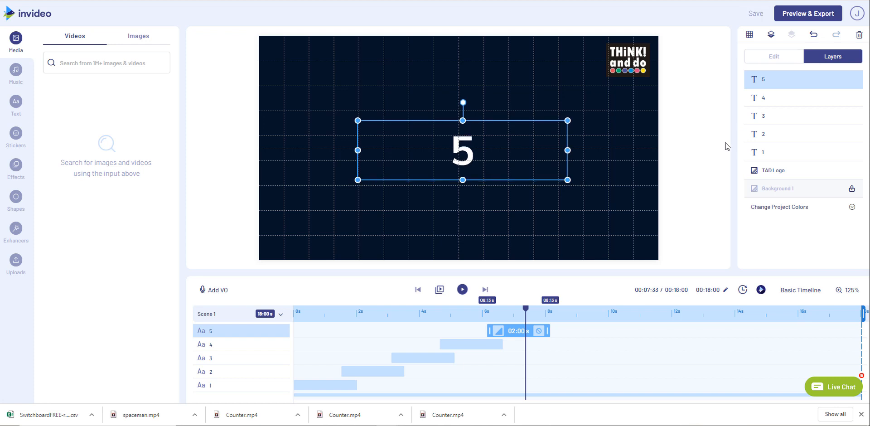
pyautogui.press('Up')
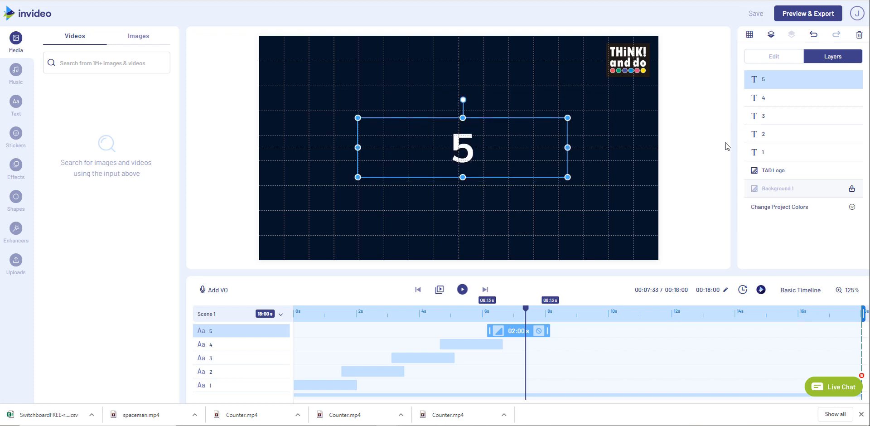
# Nudge the text 5 left until it is centred on the grid's vertical centre line
pyautogui.press('Left')
pyautogui.press('Left')
pyautogui.press('Left')
pyautogui.press('Left')
pyautogui.press('Left')
pyautogui.press('Left')
pyautogui.press('Left')
pyautogui.press('Left')
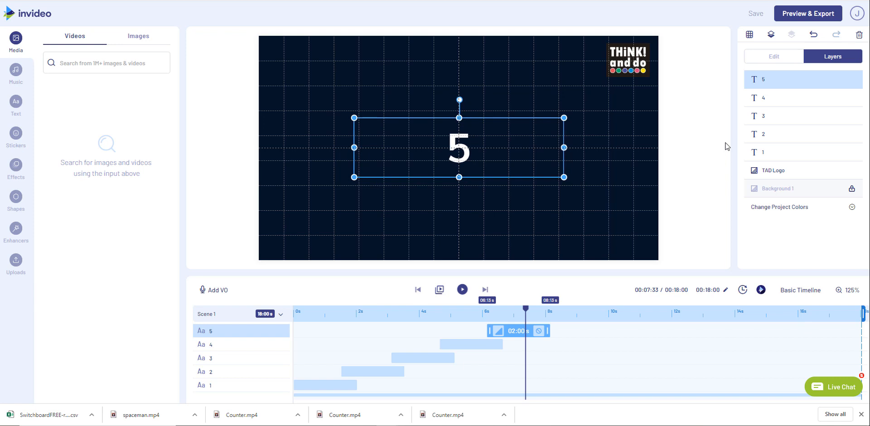
pyautogui.press('Left')
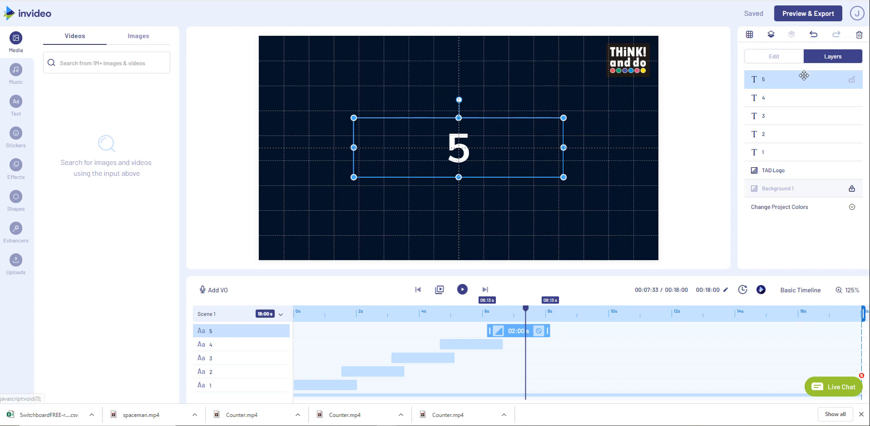
# Duplicate the text 5 layer as a 6 and shift it on the timeline to start at about 7.71 s
pyautogui.hotkey('ctrl', 'c')
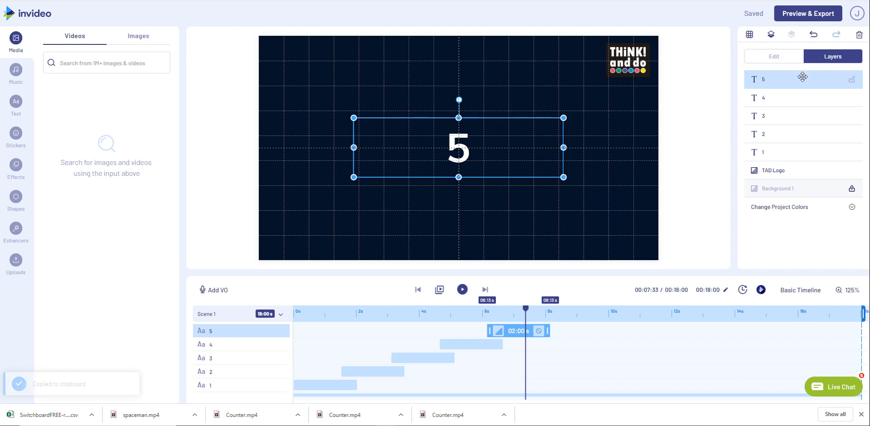
pyautogui.hotkey('ctrl', 'v')
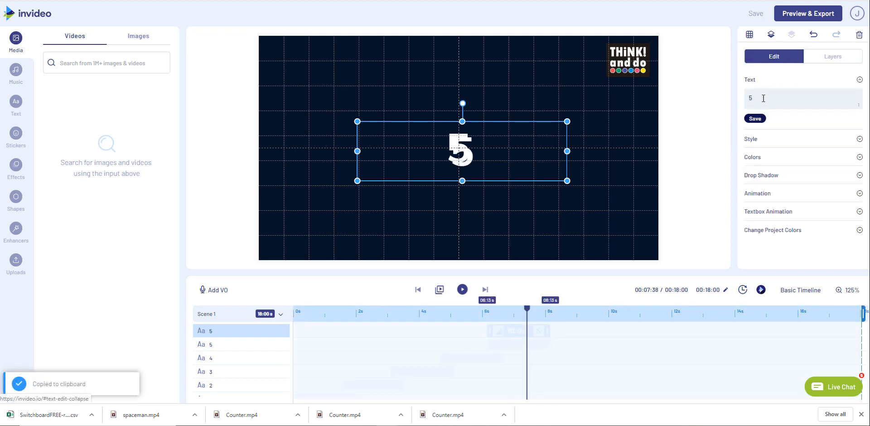
pyautogui.doubleClick(745, 101)
pyautogui.write('6')
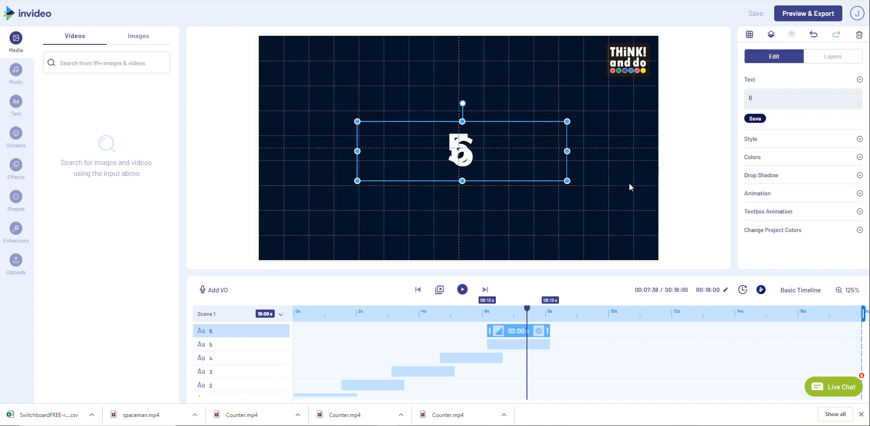
pyautogui.moveTo(507, 336); pyautogui.dragTo(558, 344)
pyautogui.click(577, 349)
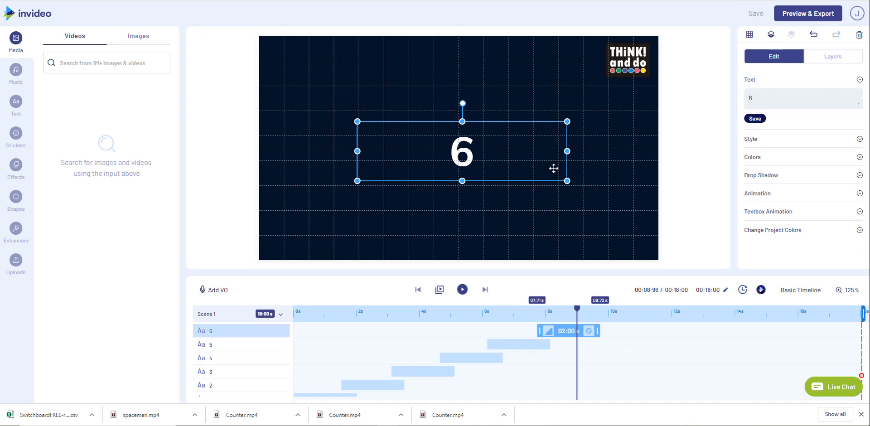
# Nudge the text 6 up to the grid's horizontal centre line
pyautogui.click(834, 56)
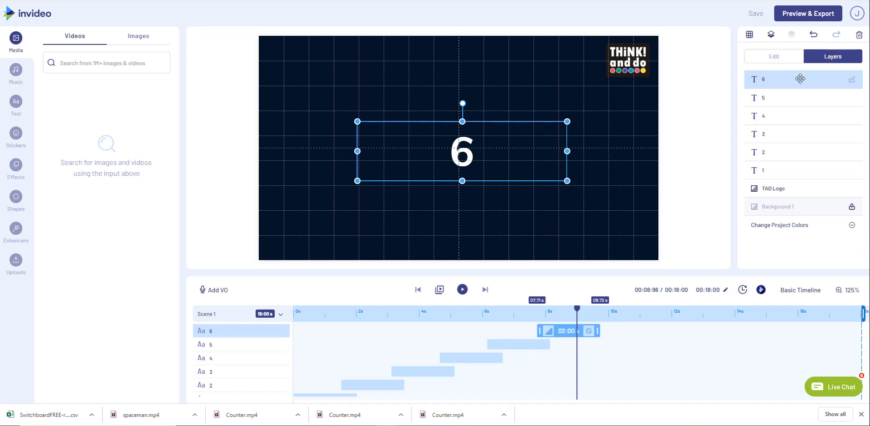
pyautogui.press('Up')
pyautogui.press('Up')
pyautogui.press('Up')
pyautogui.press('Up')
pyautogui.press('Up')
pyautogui.press('Up')
pyautogui.press('Up')
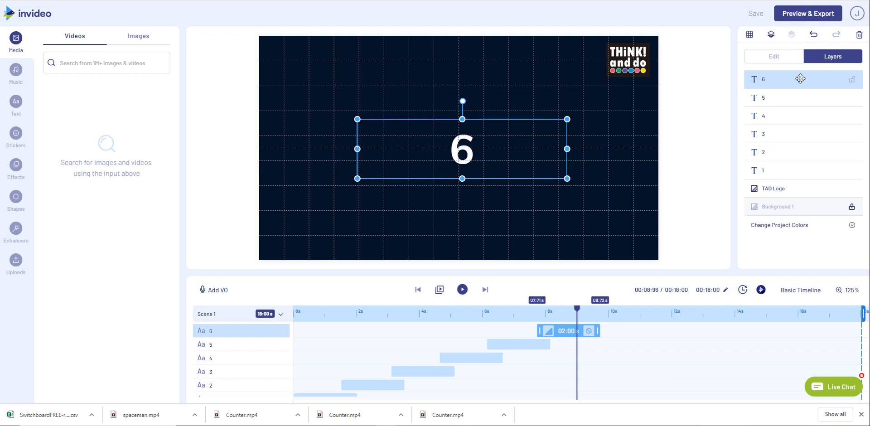
# Nudge the text 6 left until it is centred on the grid's vertical centre line
pyautogui.press('Left')
pyautogui.press('Left')
pyautogui.press('Left')
pyautogui.press('Left')
pyautogui.press('Left')
pyautogui.press('Left')
pyautogui.press('Left')
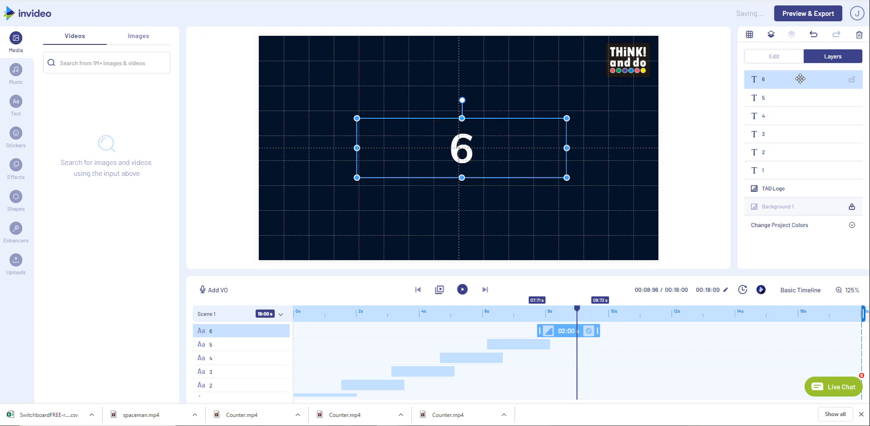
pyautogui.press('Left')
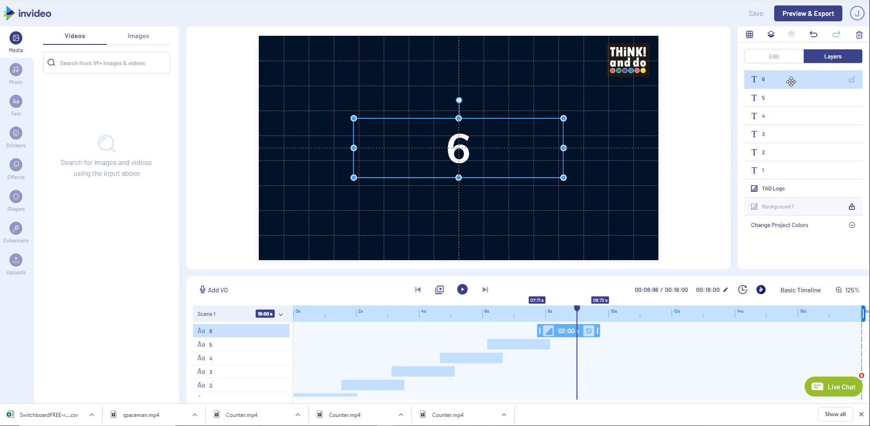
# Duplicate the text 6 layer as a 7 and shift it on the timeline to start at about 9.24 s
pyautogui.hotkey('ctrl', 'c')
pyautogui.hotkey('ctrl', 'v')
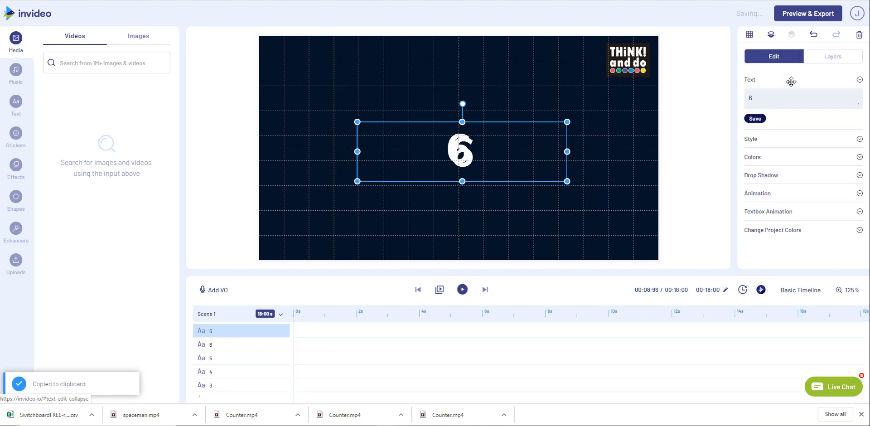
pyautogui.doubleClick(750, 98)
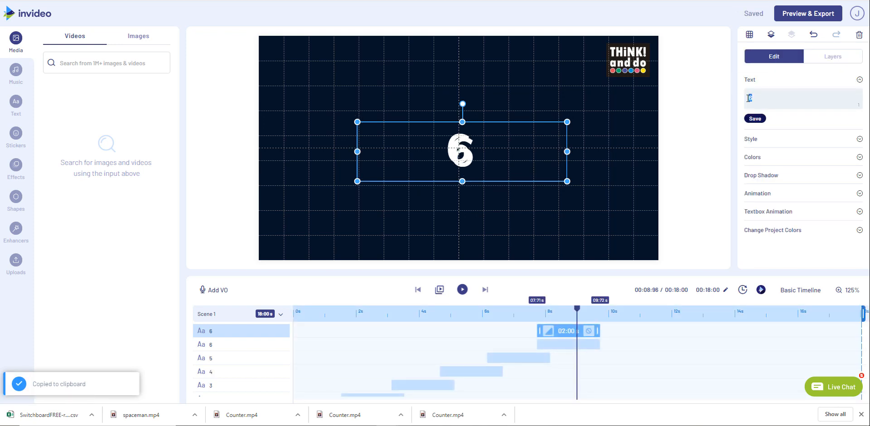
pyautogui.write('7')
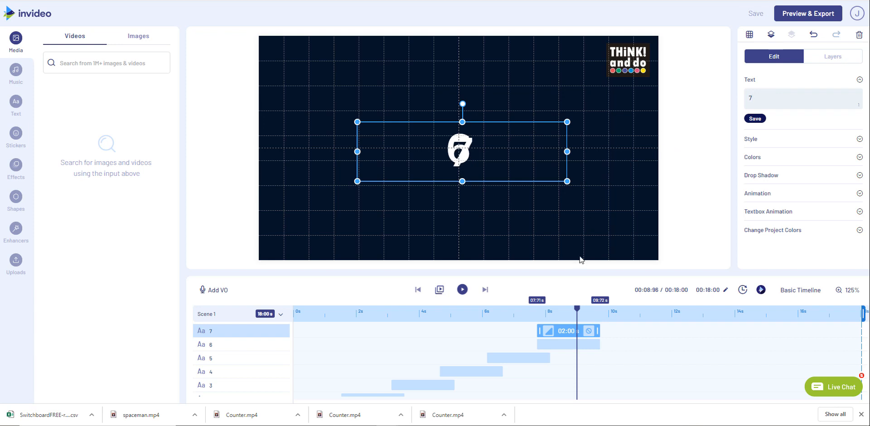
pyautogui.moveTo(557, 330); pyautogui.dragTo(597, 339)
pyautogui.click(626, 311)
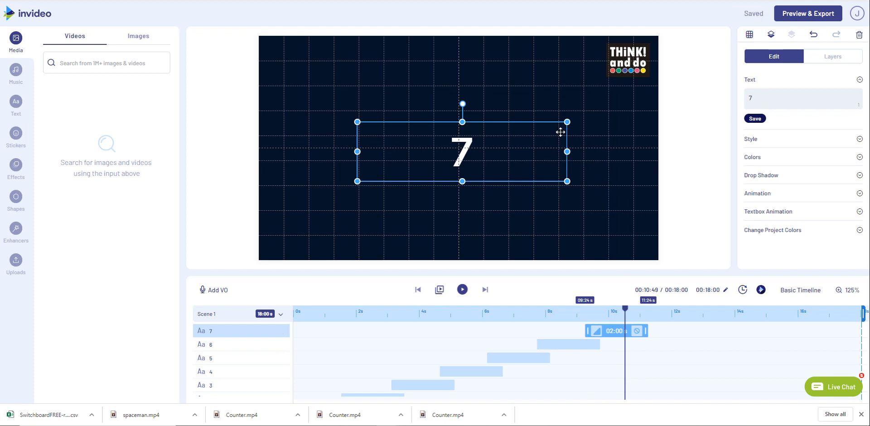
# Nudge the text 7 left until it is centred on the grid's vertical centre line
pyautogui.click(829, 56)
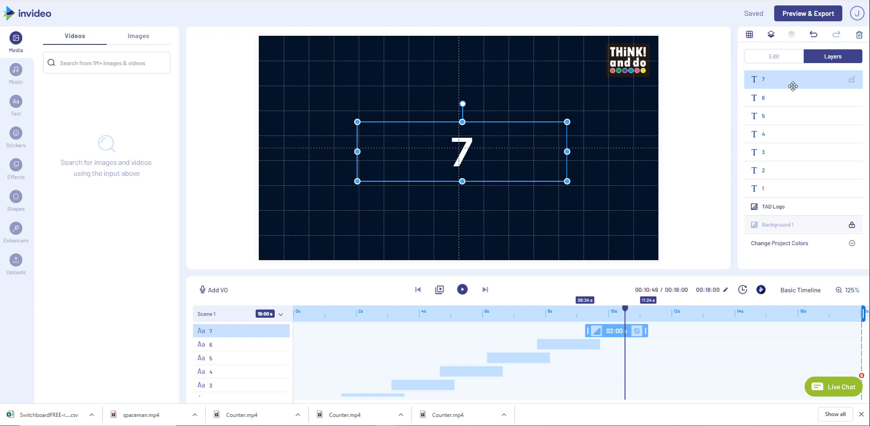
pyautogui.press('Left')
pyautogui.press('Left')
pyautogui.press('Left')
pyautogui.press('Left')
pyautogui.press('Left')
pyautogui.press('Left')
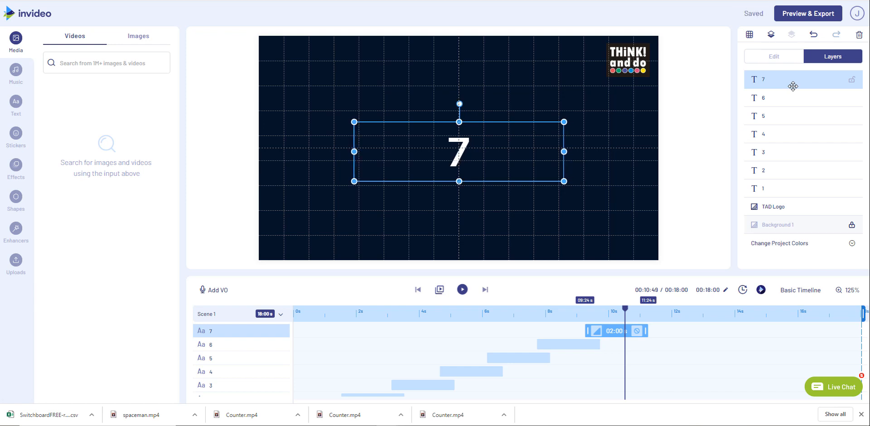
# Nudge the text 7 up to the grid's horizontal centre line
pyautogui.press('Up')
pyautogui.press('Up')
pyautogui.press('Up')
pyautogui.press('Up')
pyautogui.press('Up')
pyautogui.press('Up')
pyautogui.press('Up')
pyautogui.press('Up')
pyautogui.press('Up')
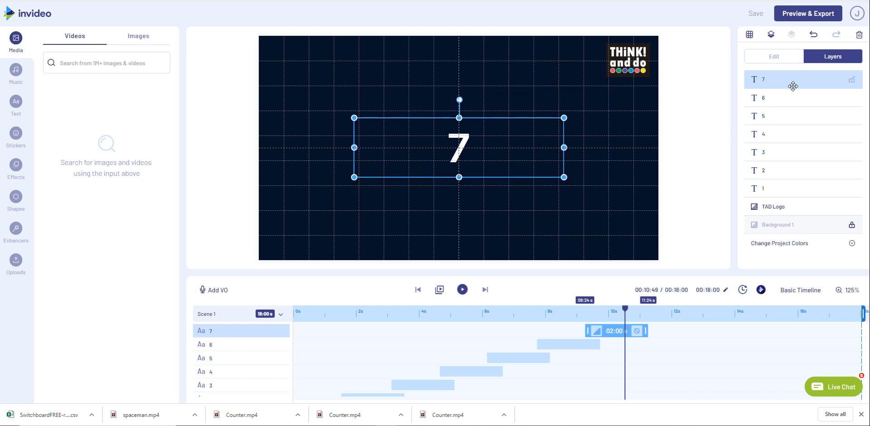
# Duplicate the text 7 layer as an 8 and shift it on the timeline to start at about 10.81 s
pyautogui.hotkey('ctrl', 'c')
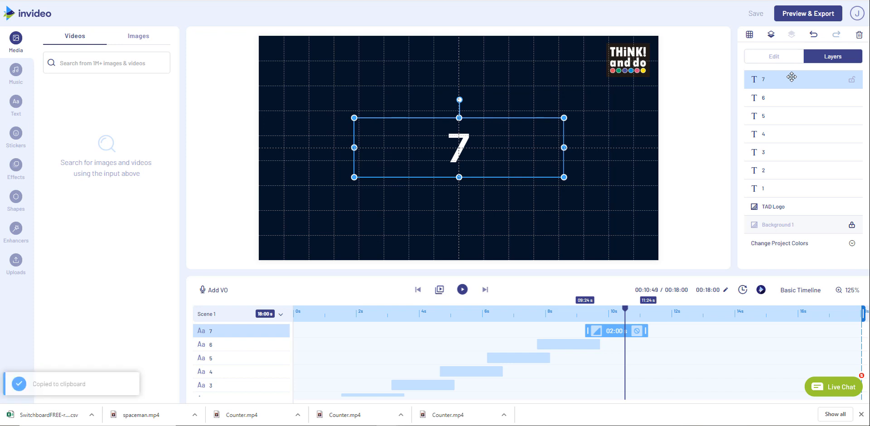
pyautogui.hotkey('ctrl', 'v')
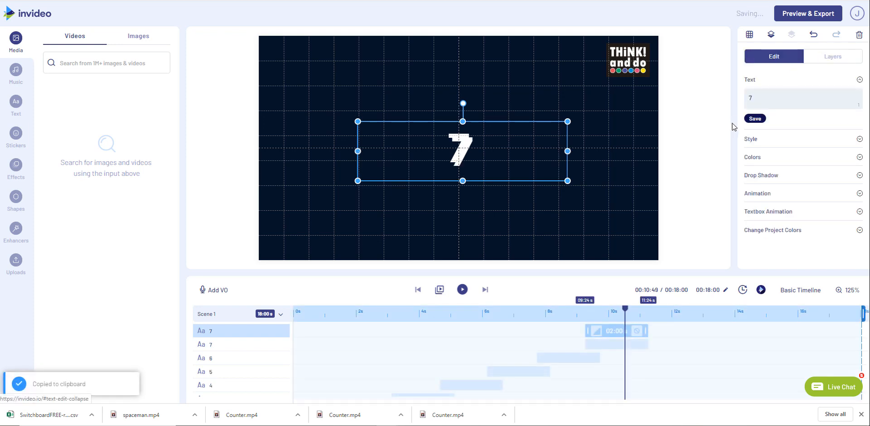
pyautogui.doubleClick(749, 99)
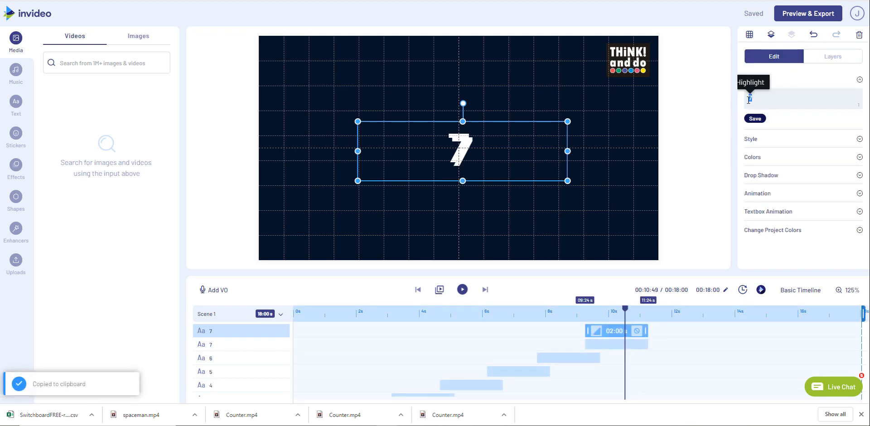
pyautogui.write('8')
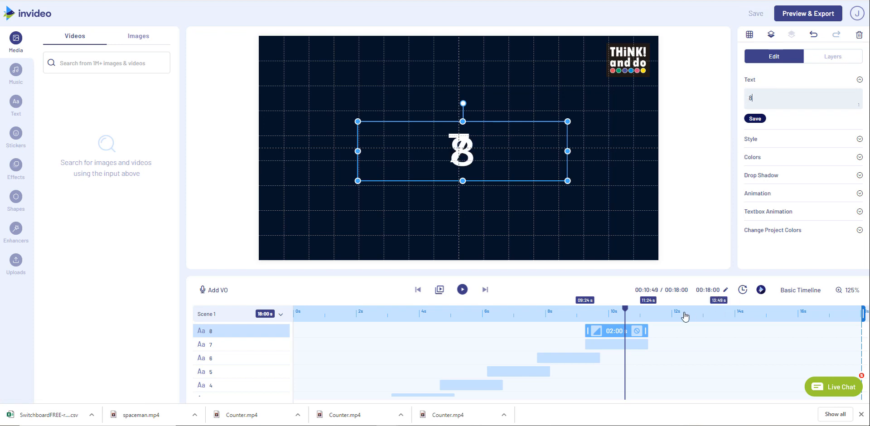
pyautogui.moveTo(609, 331); pyautogui.dragTo(654, 334)
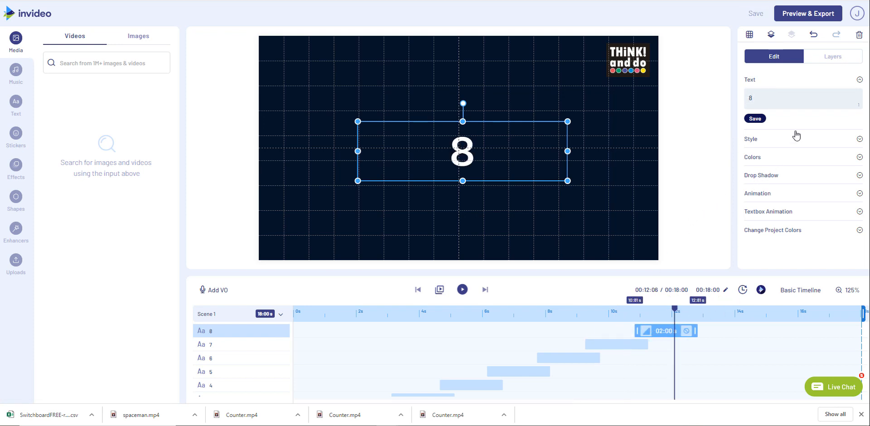
# Nudge the text 8 up to the grid's horizontal centre line
pyautogui.click(829, 58)
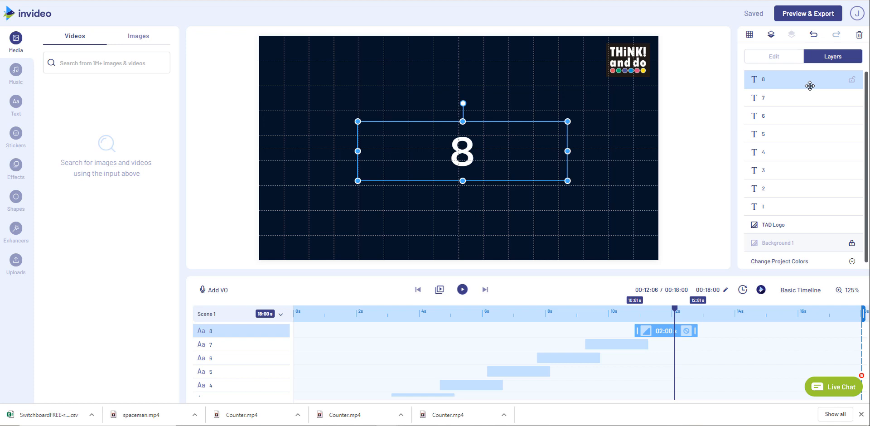
pyautogui.press('Up')
pyautogui.press('Up')
pyautogui.press('Up')
pyautogui.press('Up')
pyautogui.press('Up')
pyautogui.press('Up')
pyautogui.press('Up')
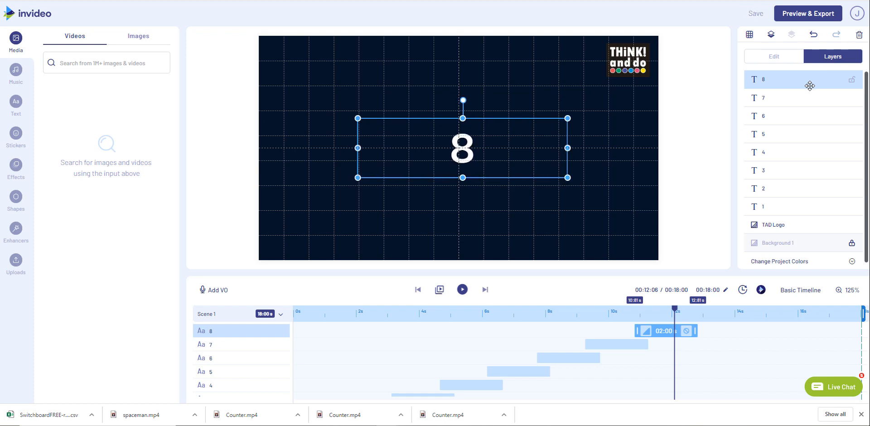
# Nudge the text 8 left until it is centred on the grid's vertical centre line
pyautogui.press('Left')
pyautogui.press('Left')
pyautogui.press('Left')
pyautogui.press('Left')
pyautogui.press('Left')
pyautogui.press('Left')
pyautogui.press('Left')
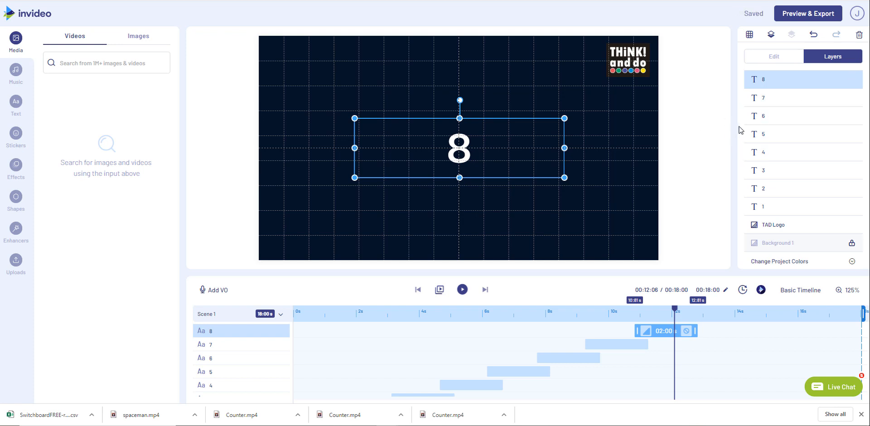
# Duplicate the text 8 layer as a 9 and shift it on the timeline to start at about 12.39 s
pyautogui.hotkey('ctrl', 'c')
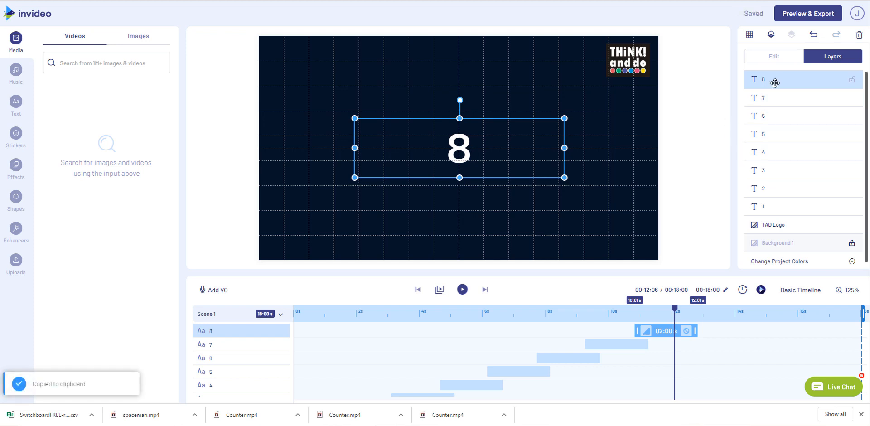
pyautogui.hotkey('ctrl', 'v')
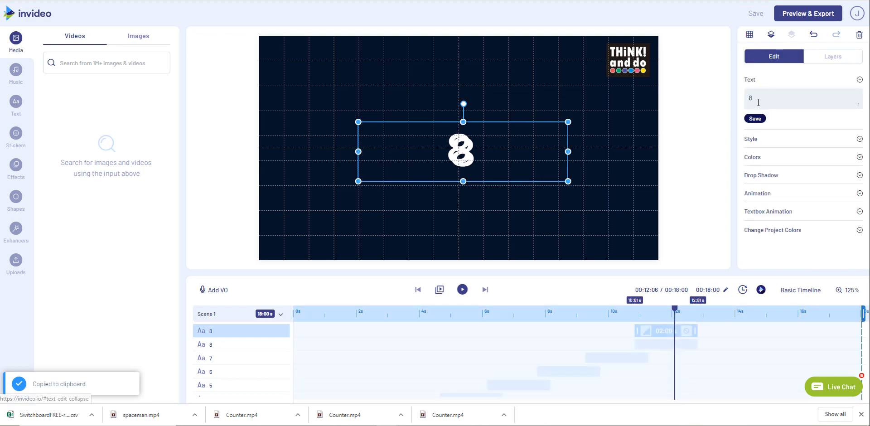
pyautogui.doubleClick(751, 98)
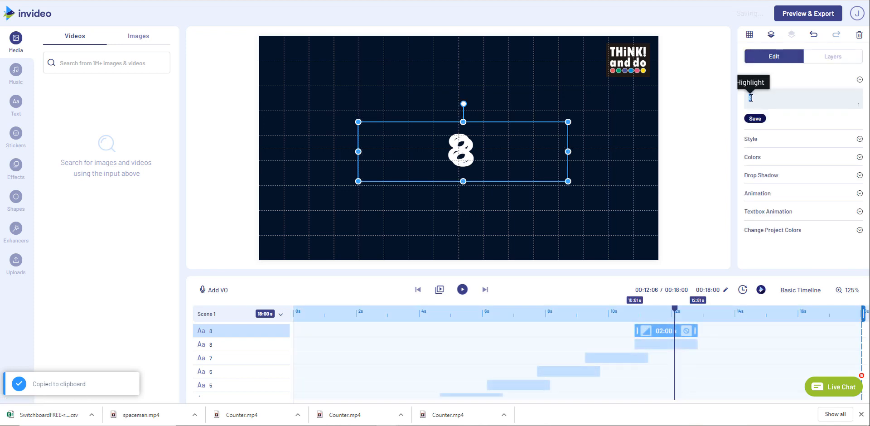
pyautogui.write('9')
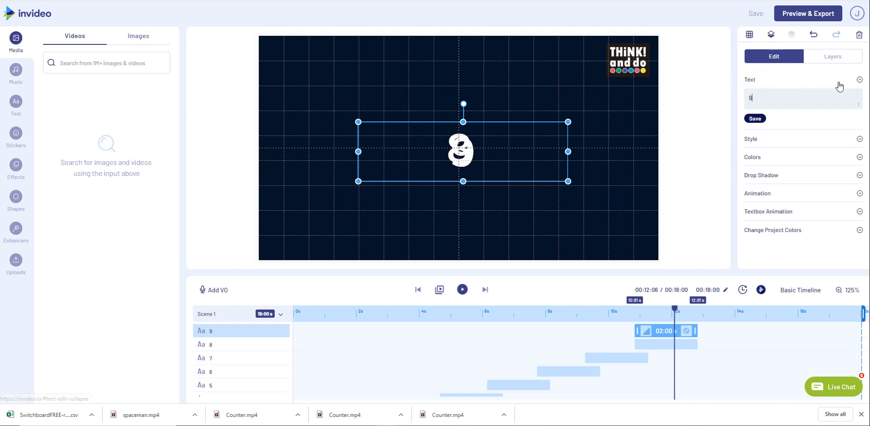
pyautogui.click(836, 58)
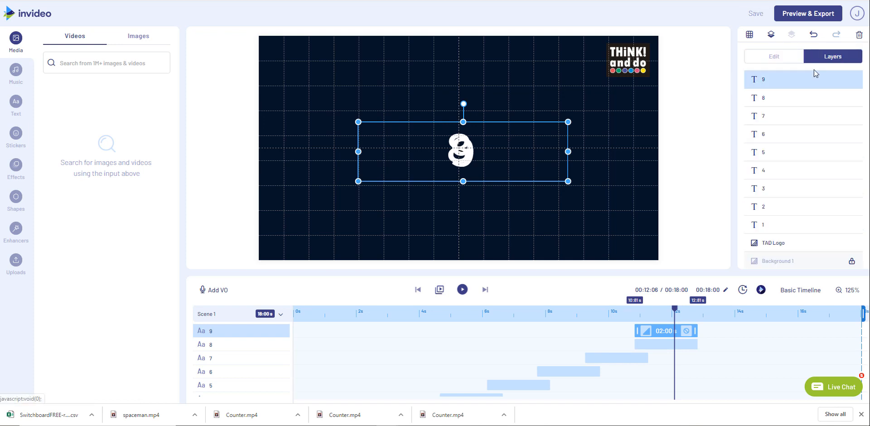
pyautogui.moveTo(650, 330); pyautogui.dragTo(700, 329)
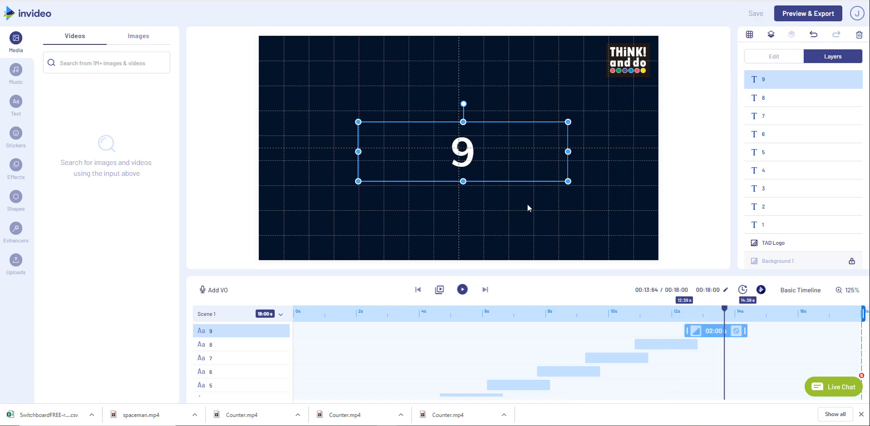
# Nudge the text 9 up and left until it is centred on the grid's horizontal and vertical centre lines
pyautogui.click(538, 155)
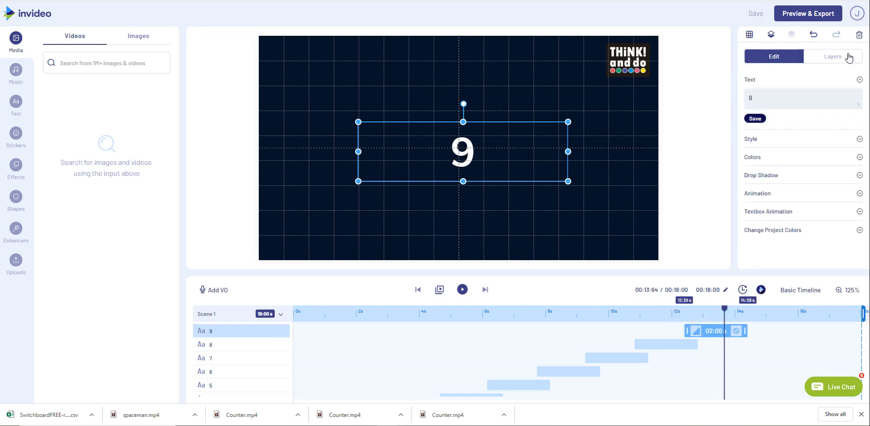
pyautogui.click(828, 62)
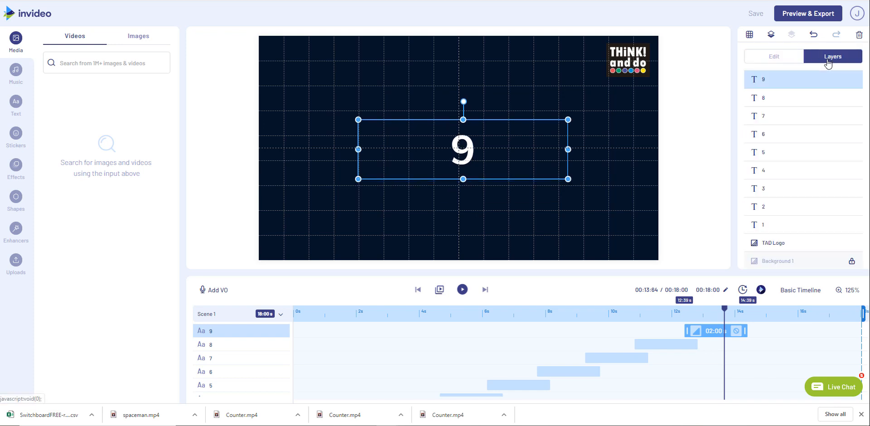
pyautogui.press('Left')
pyautogui.press('Left')
pyautogui.press('Left')
pyautogui.press('Left')
pyautogui.press('Left')
pyautogui.press('Left')
pyautogui.press('Left')
pyautogui.press('Left')
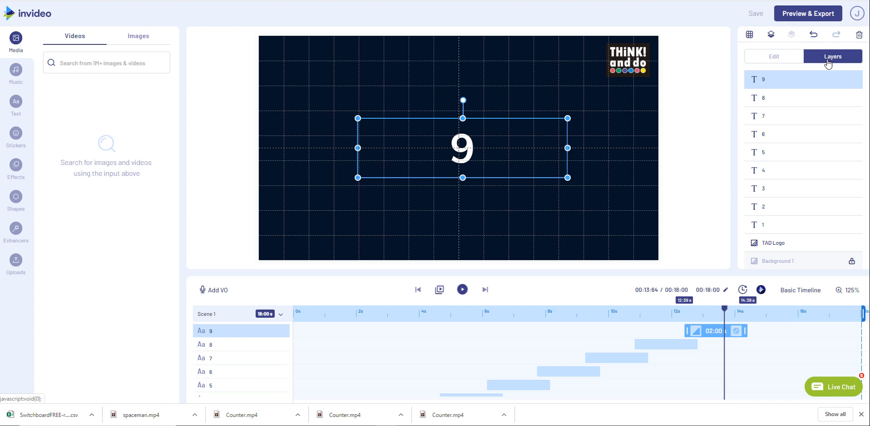
pyautogui.press('Left')
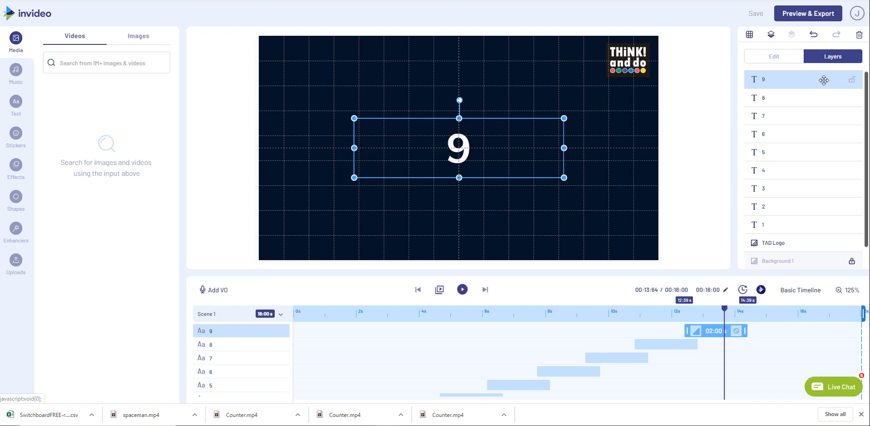
# Duplicate the text 9 layer as a 10 and shift it on the timeline to start at about 14.01 s
pyautogui.hotkey('ctrl', 'c')
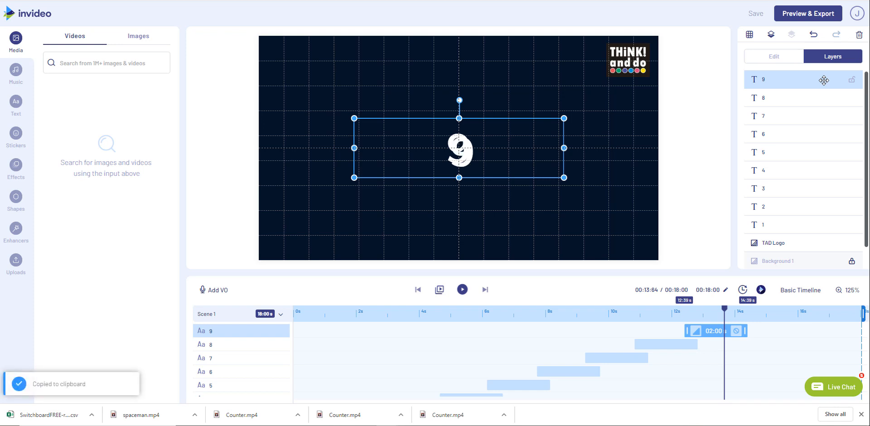
pyautogui.hotkey('ctrl', 'v')
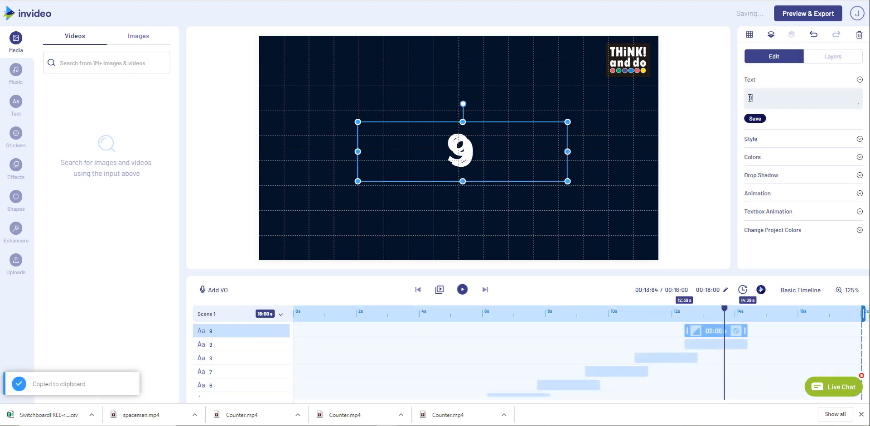
pyautogui.write('0')
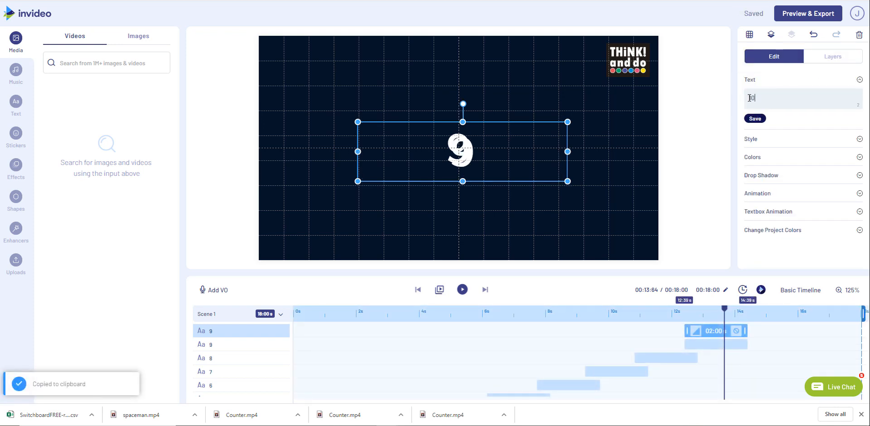
pyautogui.click(750, 97)
pyautogui.write('1')
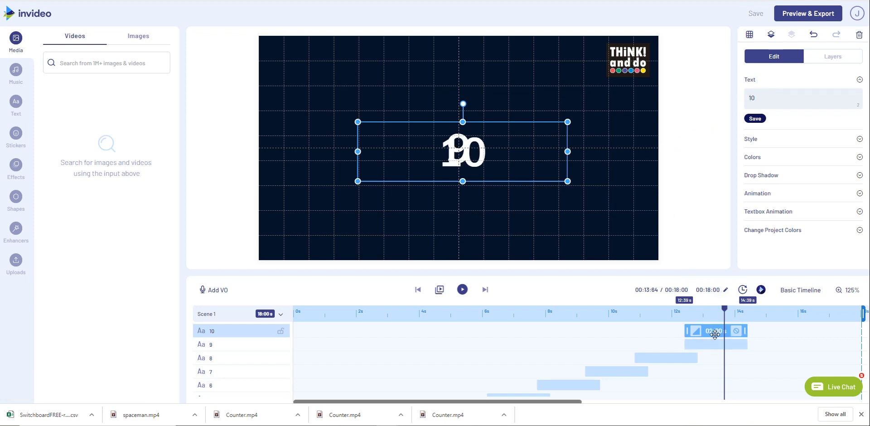
pyautogui.moveTo(712, 335); pyautogui.dragTo(759, 336)
pyautogui.click(775, 343)
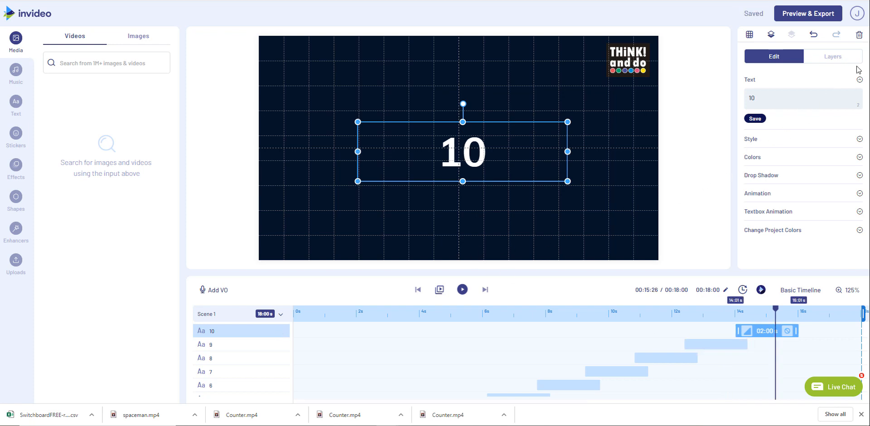
# Nudge the text 10 up until it is centred on the grid's horizontal centre line
pyautogui.click(843, 56)
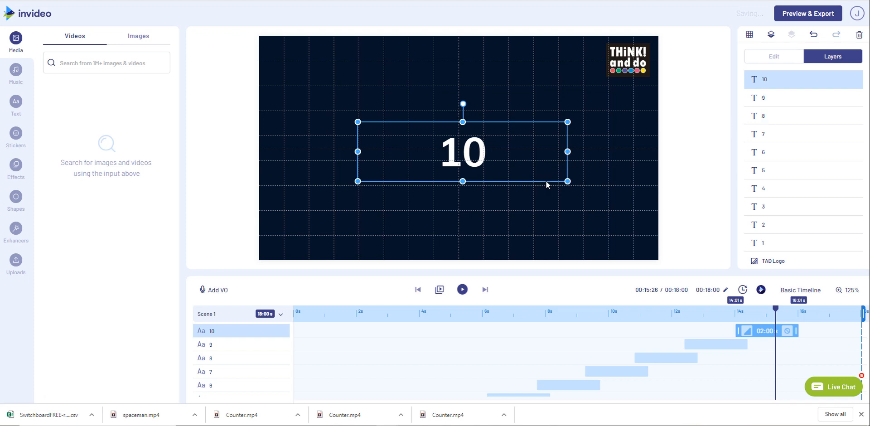
pyautogui.press('Up')
pyautogui.press('Up')
pyautogui.press('Up')
pyautogui.press('Up')
pyautogui.press('Up')
pyautogui.press('Up')
pyautogui.press('Up')
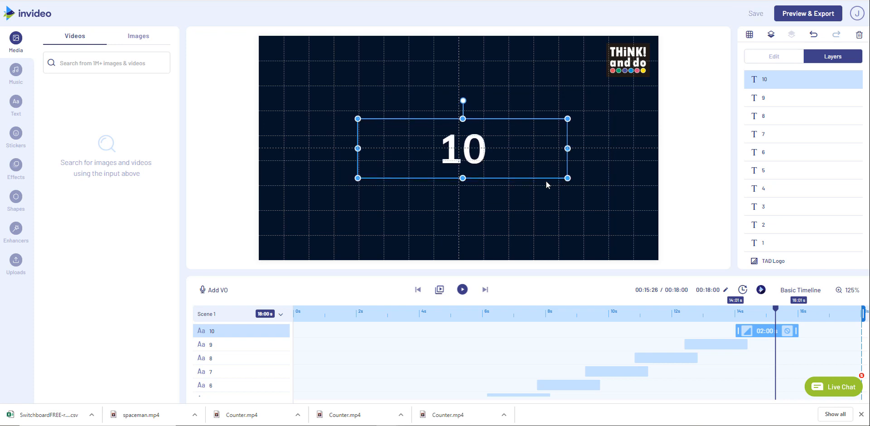
pyautogui.press('Up')
# Nudge the text 10 left until it is centred on the grid's vertical centre line, and preview the counter scene
pyautogui.press('Left')
pyautogui.press('Left')
pyautogui.press('Left')
pyautogui.press('Left')
pyautogui.press('Left')
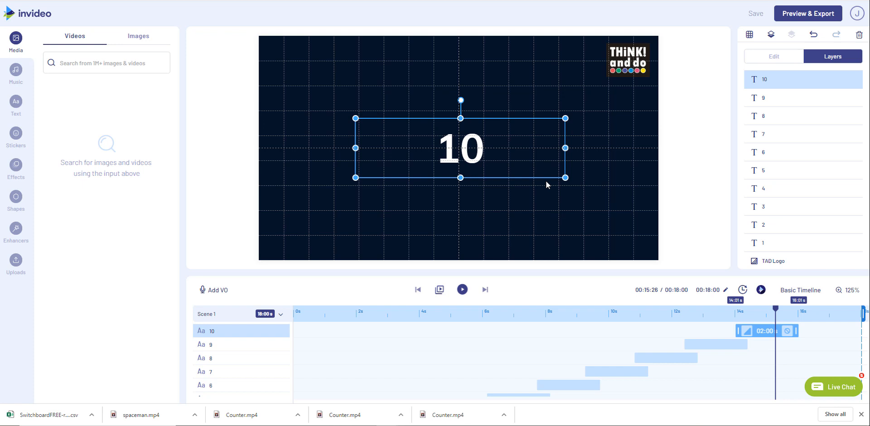
pyautogui.press('Right')
pyautogui.press('Right')
pyautogui.press('Right')
pyautogui.press('Right')
pyautogui.press('Left')
pyautogui.press('Left')
pyautogui.press('Left')
pyautogui.press('Left')
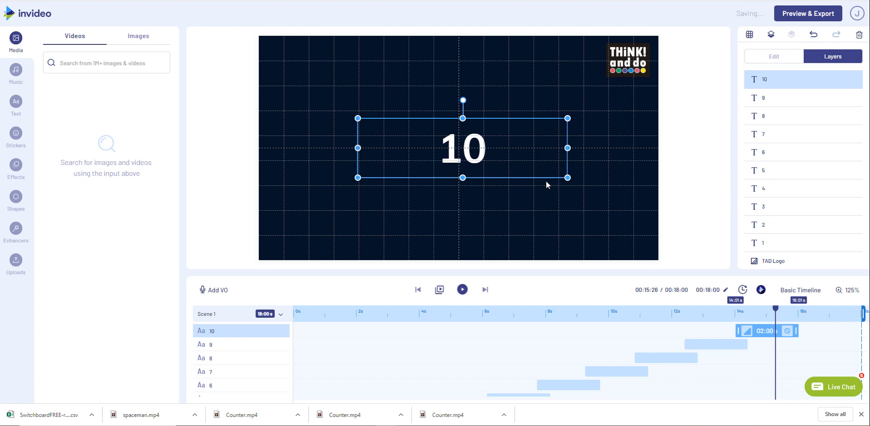
pyautogui.press('Left')
pyautogui.press('Left')
pyautogui.press('Left')
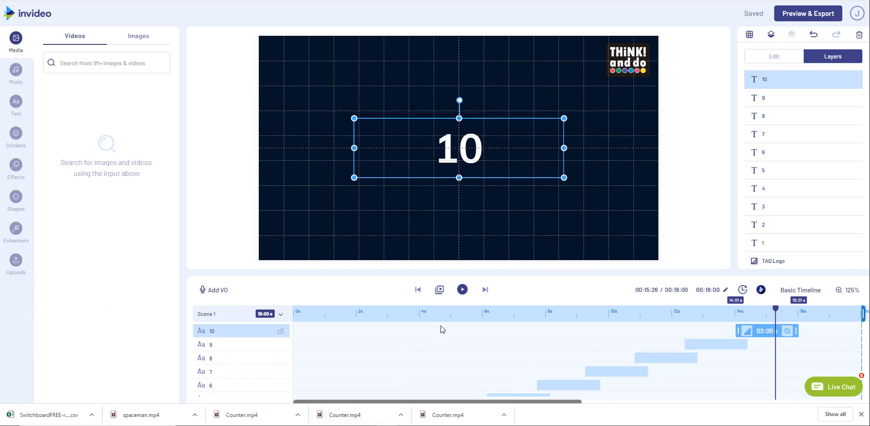
pyautogui.click(462, 290)
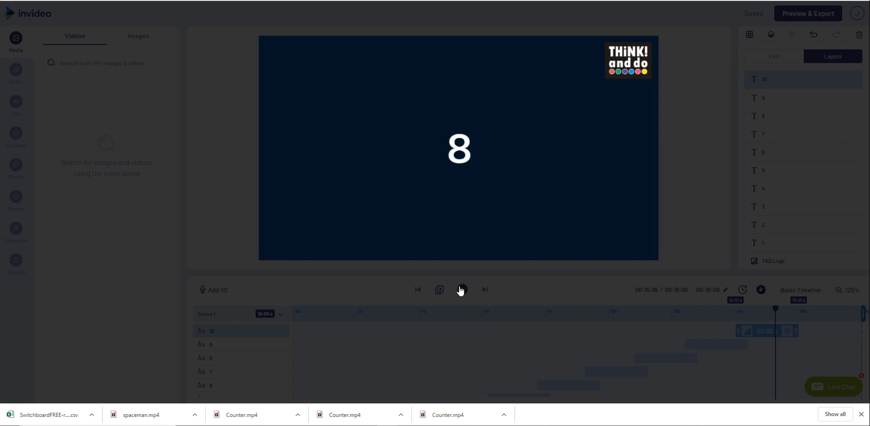
pyautogui.click(462, 290)
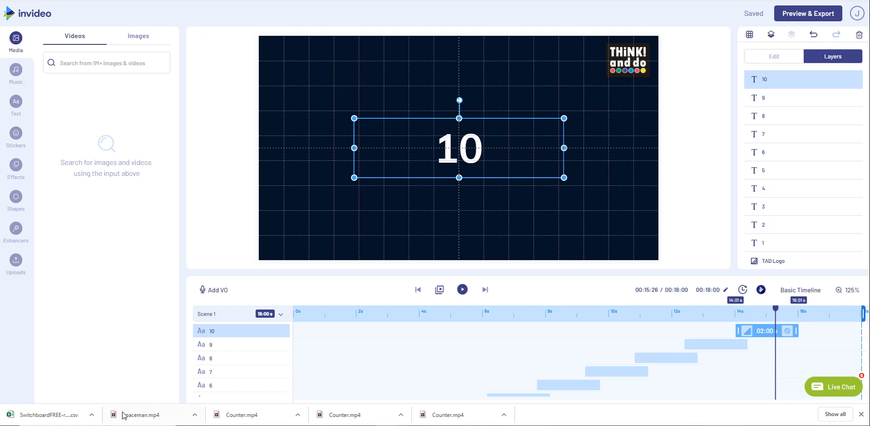
# Apply the Bounce To Up out animation to the text 1 layer, leaving its in animation at None
pyautogui.scroll(-3, 211, 371)
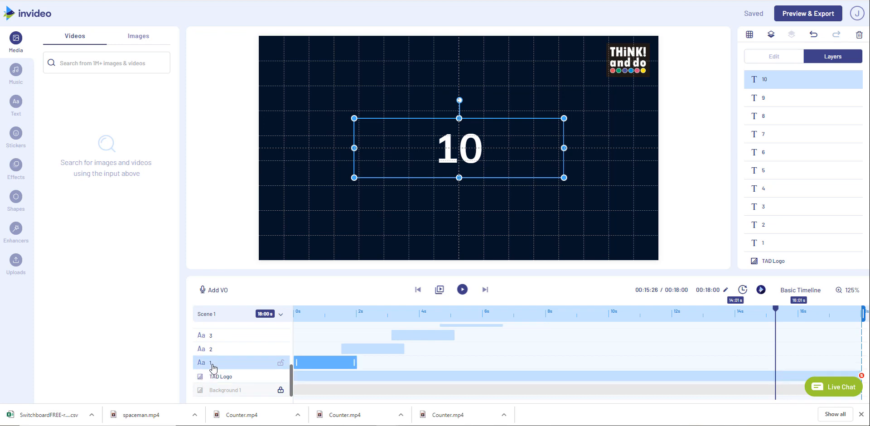
pyautogui.click(211, 363)
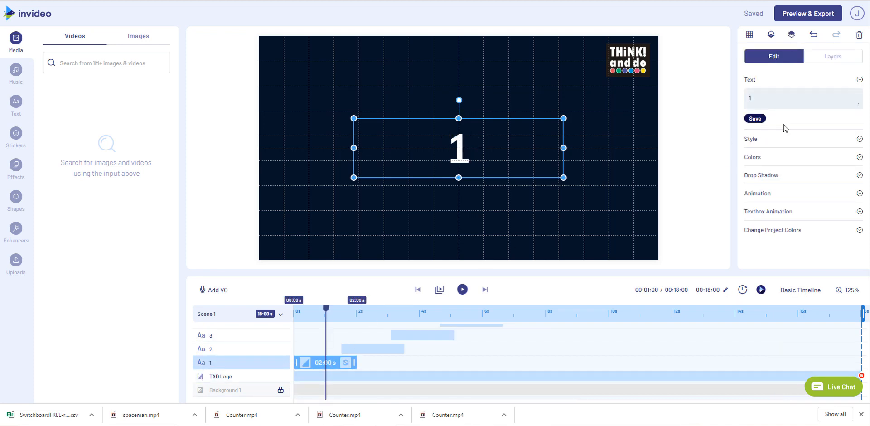
pyautogui.click(792, 197)
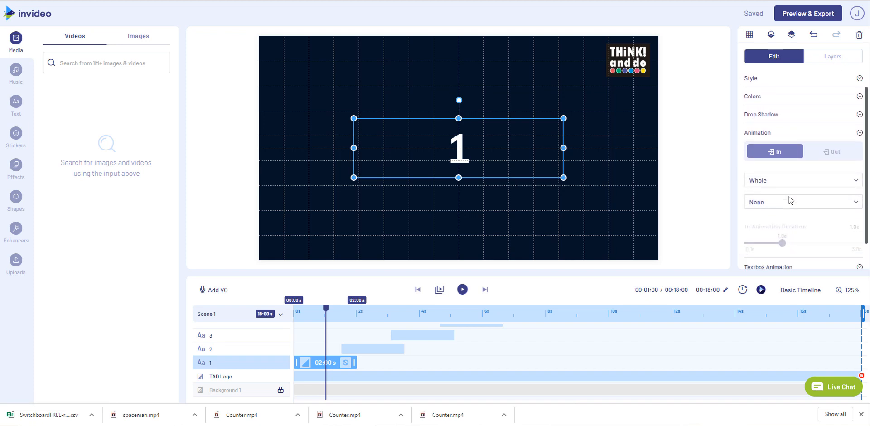
pyautogui.click(775, 173)
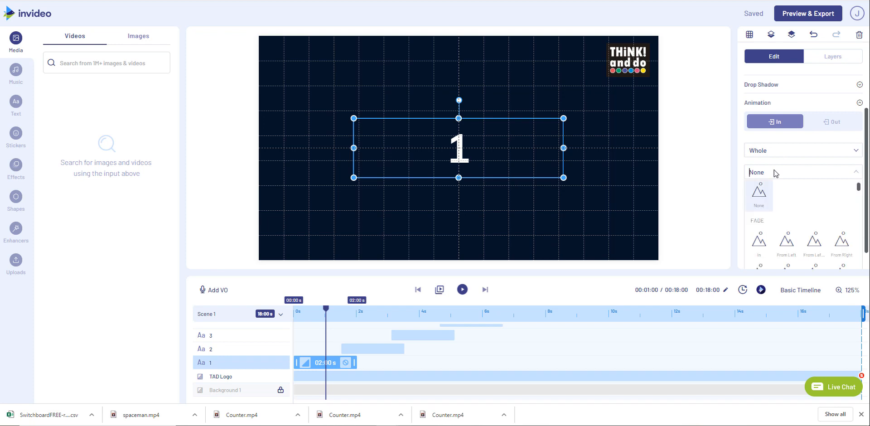
pyautogui.scroll(-3, 776, 204)
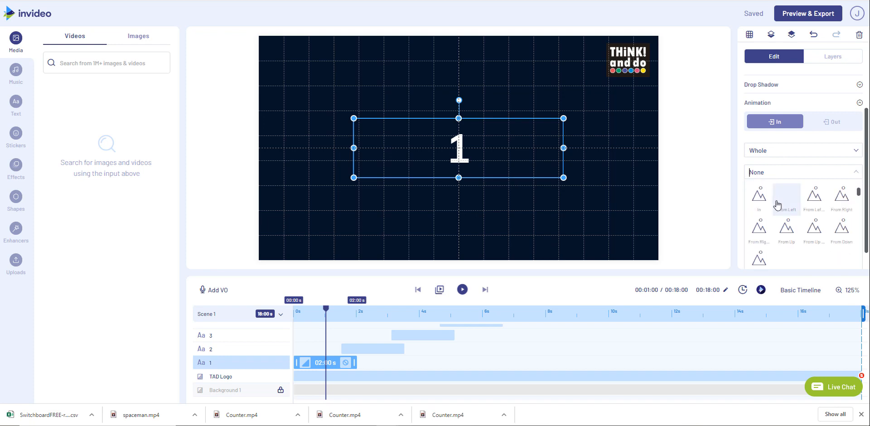
pyautogui.scroll(3, 776, 204)
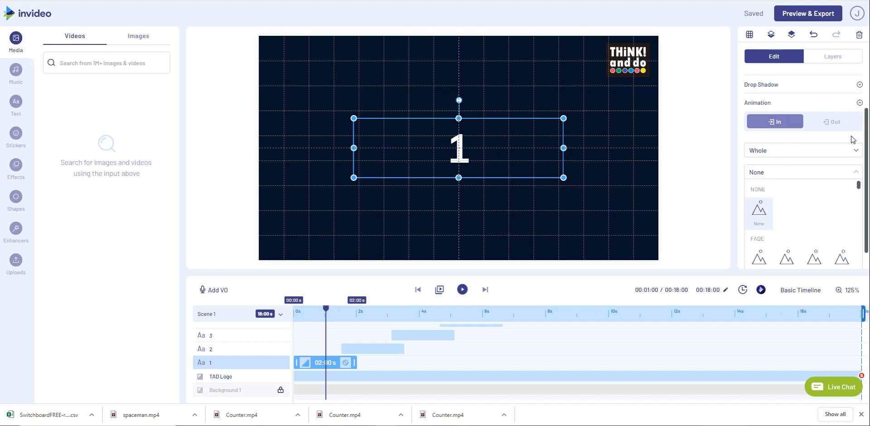
pyautogui.click(838, 122)
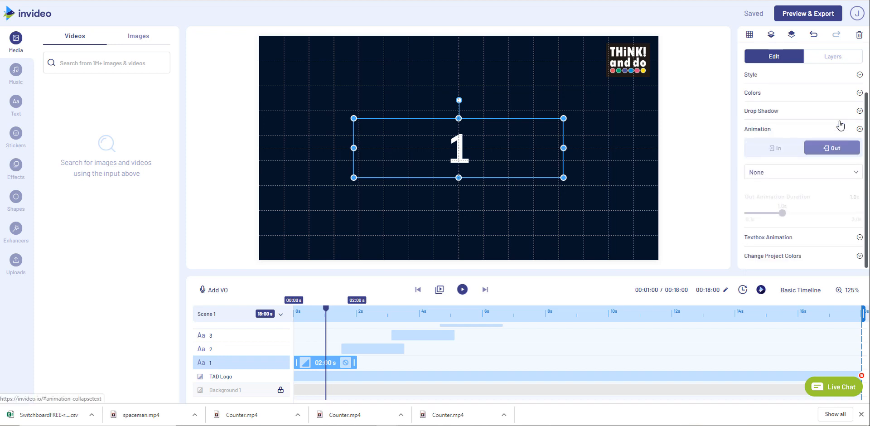
pyautogui.click(764, 172)
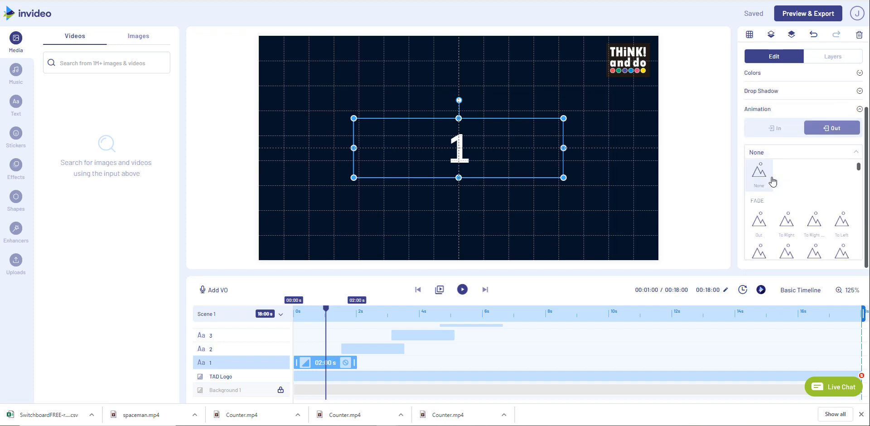
pyautogui.scroll(-5, 770, 181)
pyautogui.scroll(-5, 772, 182)
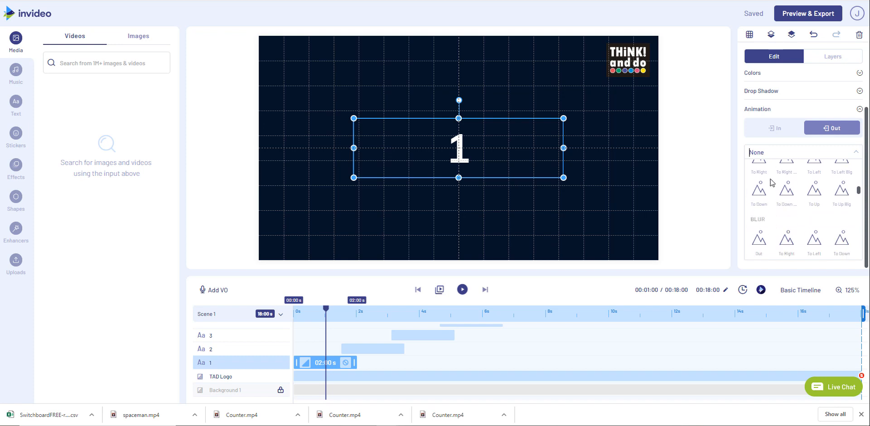
pyautogui.scroll(-4, 772, 181)
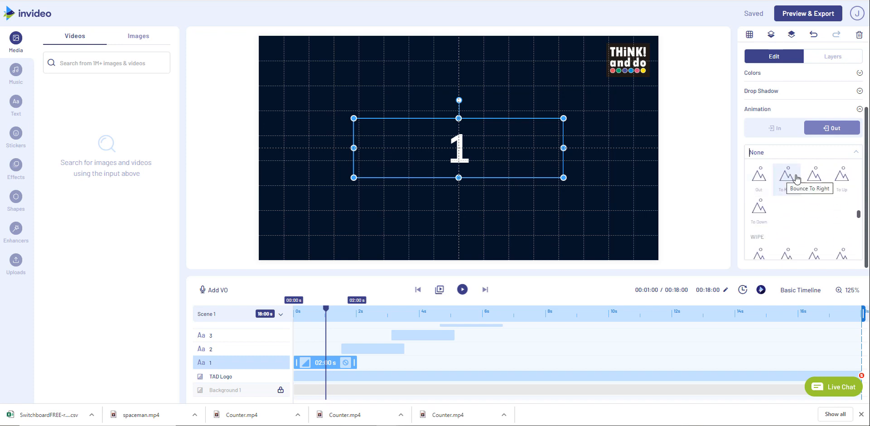
pyautogui.click(838, 177)
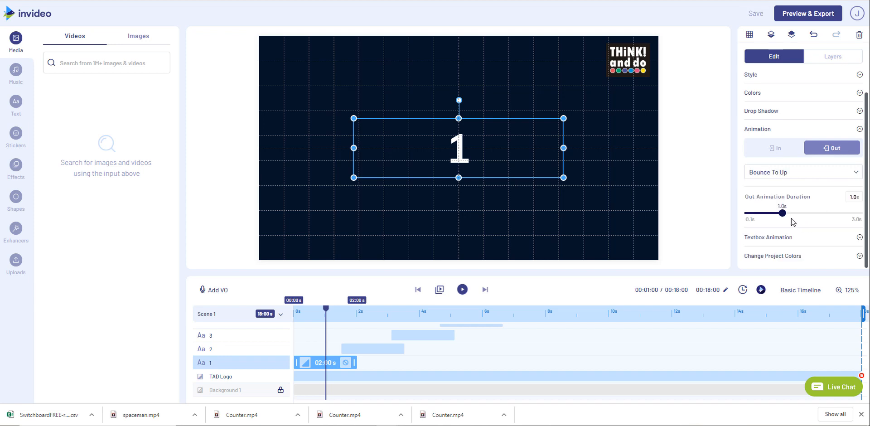
# Shorten the text 1 layer's out animation duration to 0.5 s and preview the scene
pyautogui.moveTo(782, 215); pyautogui.dragTo(763, 218)
pyautogui.click(461, 289)
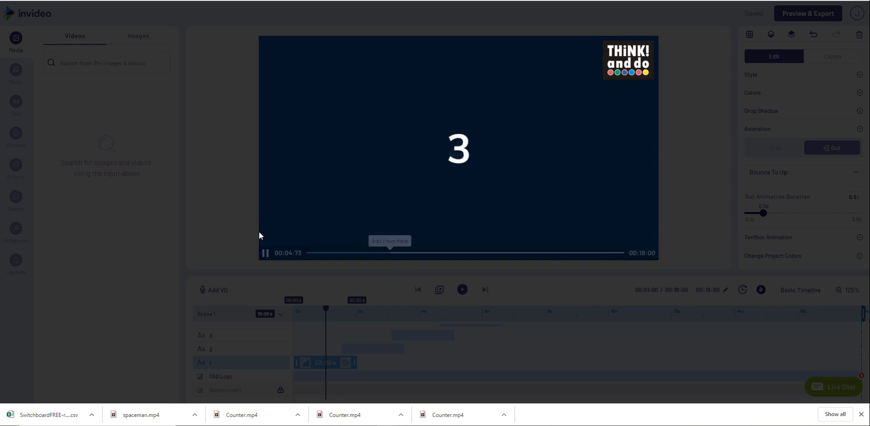
pyautogui.click(464, 294)
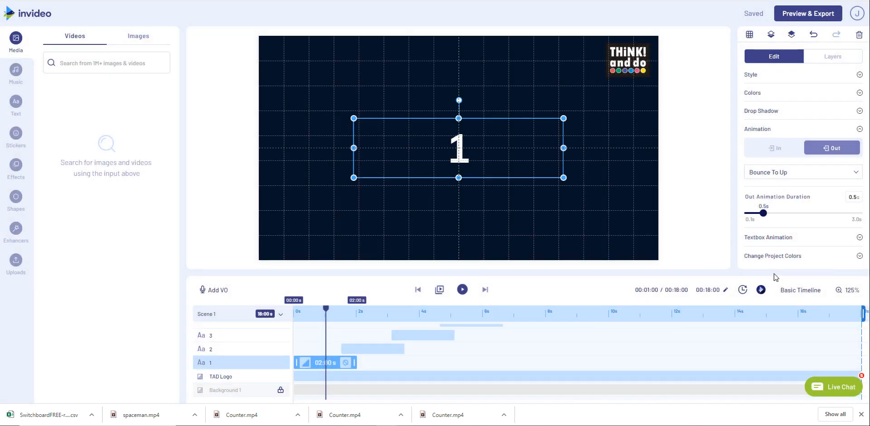
# Apply the Bounce From Down in animation to the whole text 2 and shorten its duration to below 1 s
pyautogui.click(362, 348)
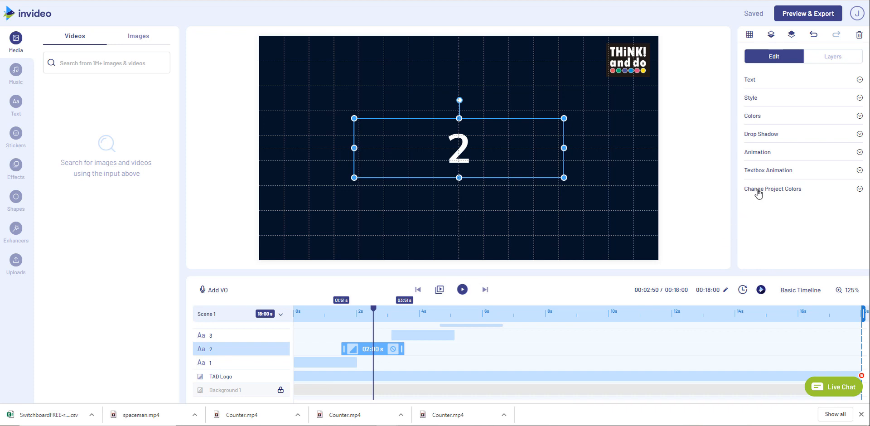
pyautogui.click(765, 152)
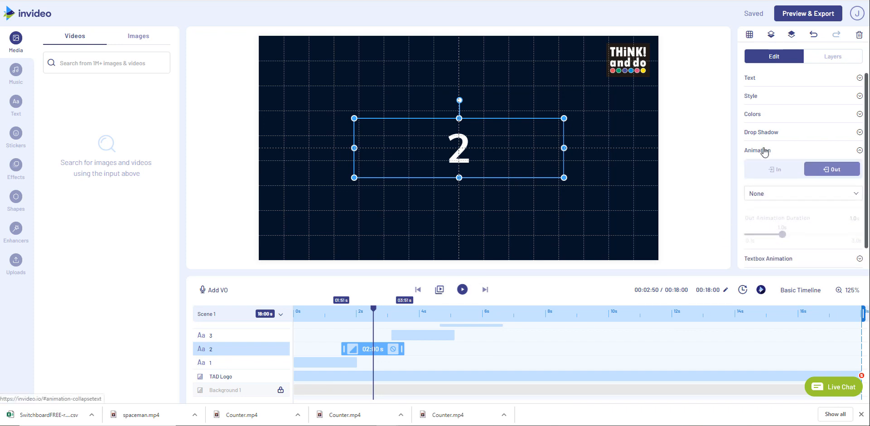
pyautogui.click(764, 152)
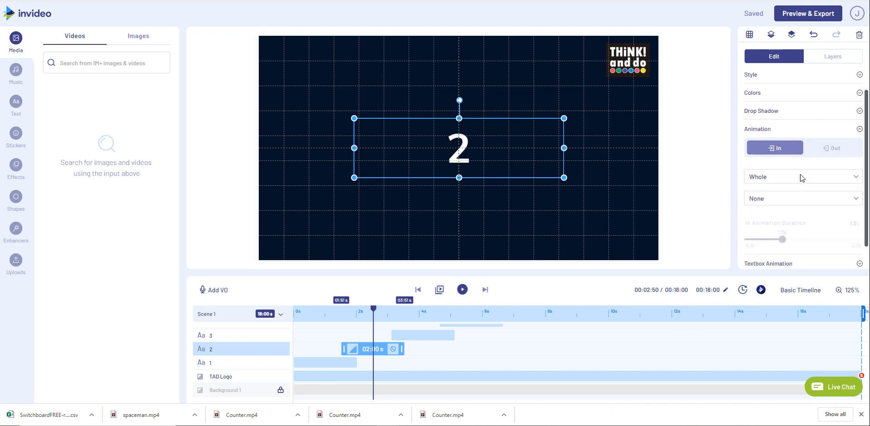
pyautogui.click(787, 202)
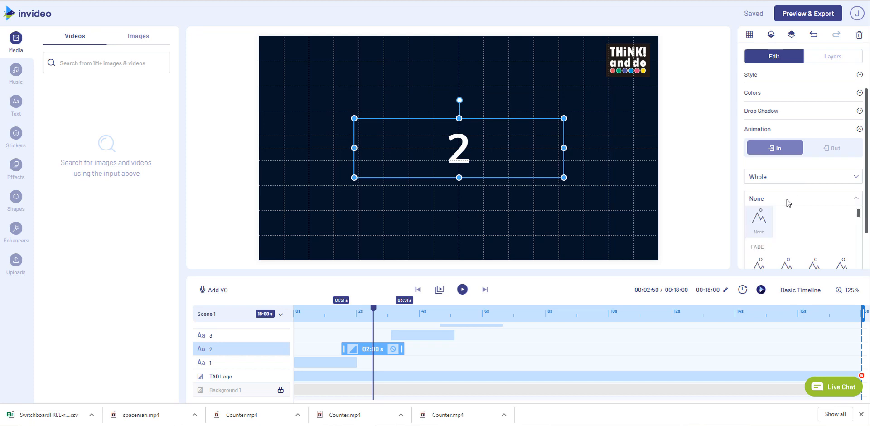
pyautogui.scroll(-5, 793, 222)
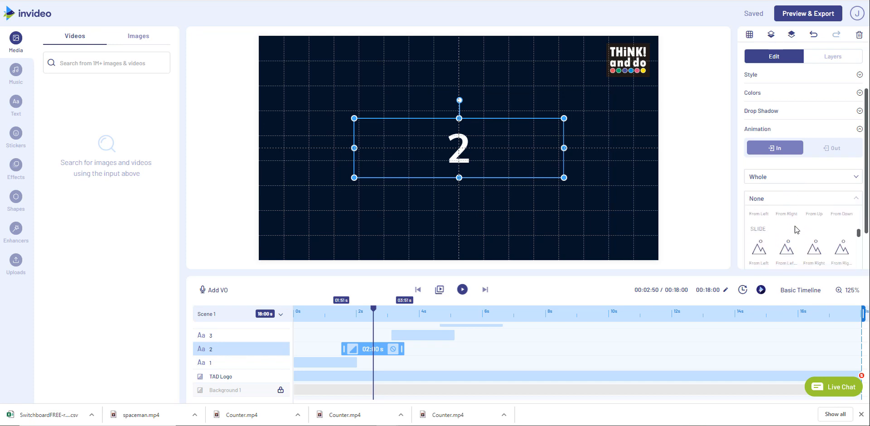
pyautogui.scroll(-3, 794, 229)
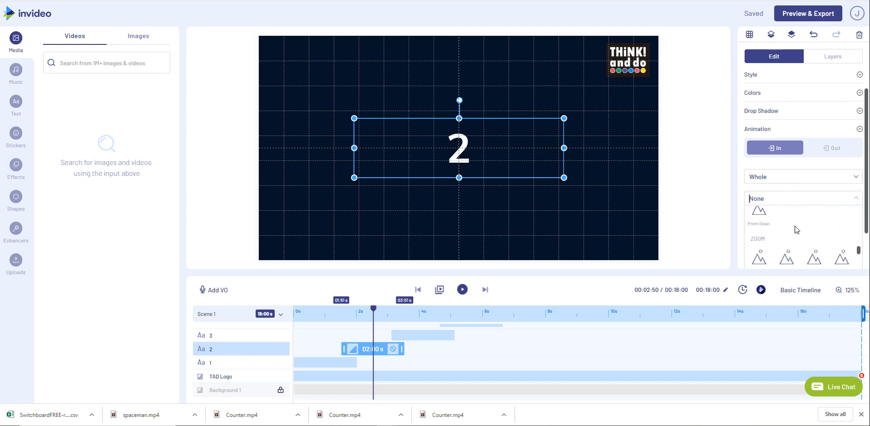
pyautogui.scroll(-1, 797, 229)
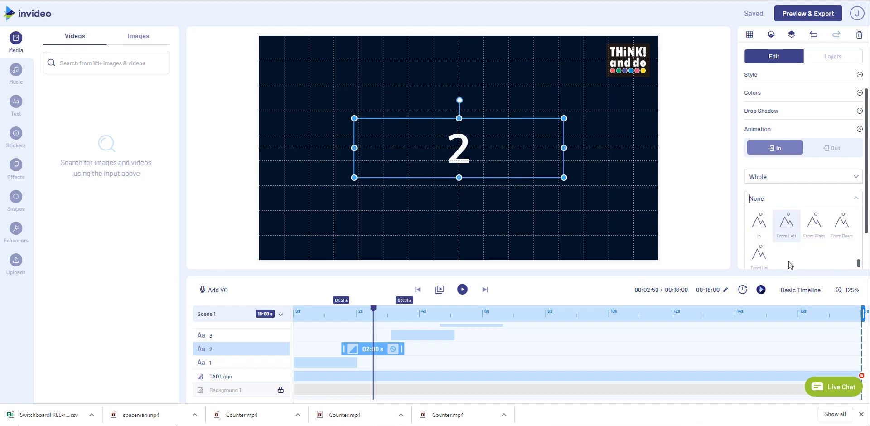
pyautogui.click(844, 225)
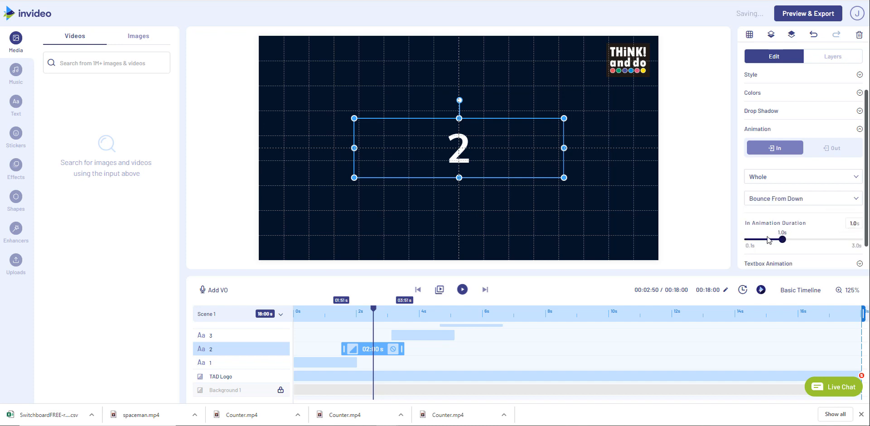
pyautogui.moveTo(782, 240); pyautogui.dragTo(765, 246)
# Apply the Bounce To Up out animation to the text 2 layer
pyautogui.click(834, 154)
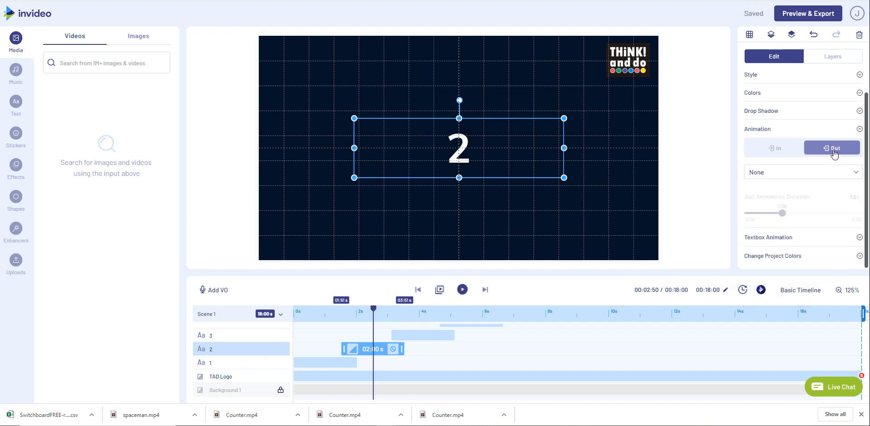
pyautogui.click(830, 173)
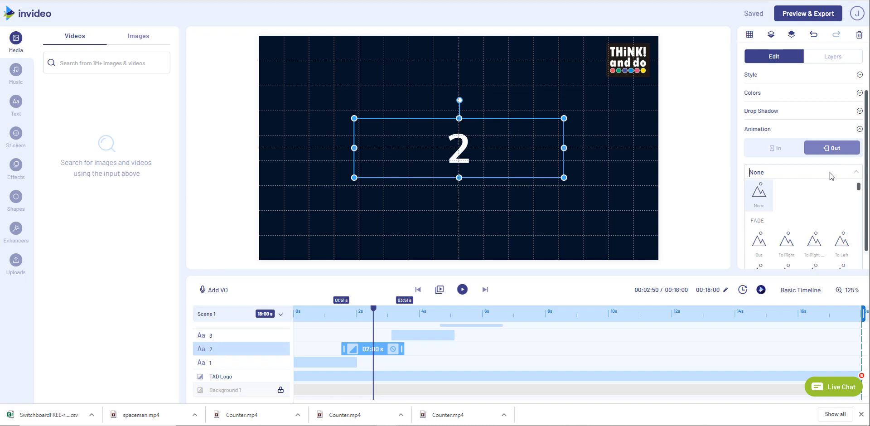
pyautogui.scroll(-3, 803, 213)
pyautogui.scroll(-5, 803, 214)
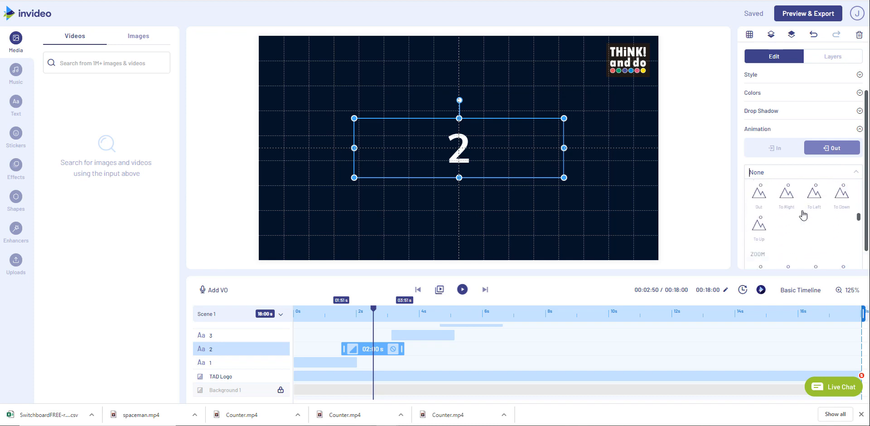
pyautogui.scroll(-5, 803, 214)
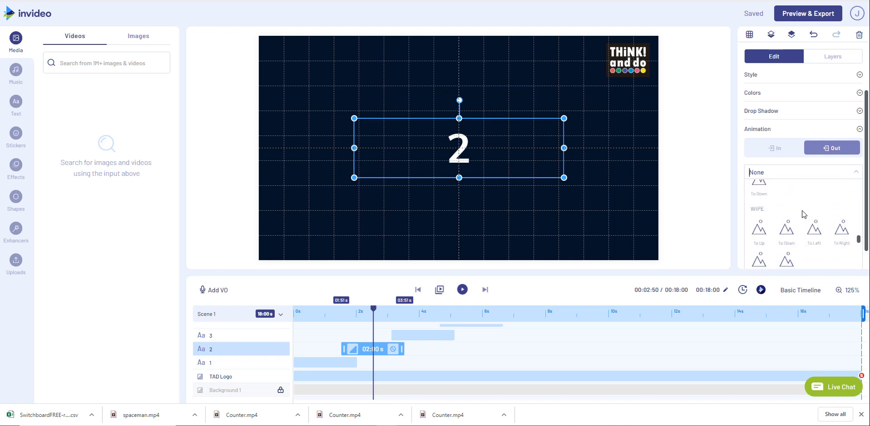
pyautogui.scroll(-5, 803, 214)
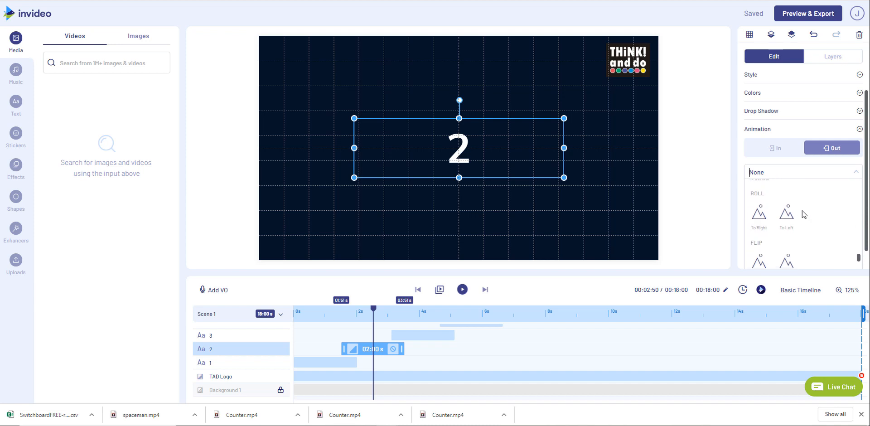
pyautogui.scroll(8, 803, 214)
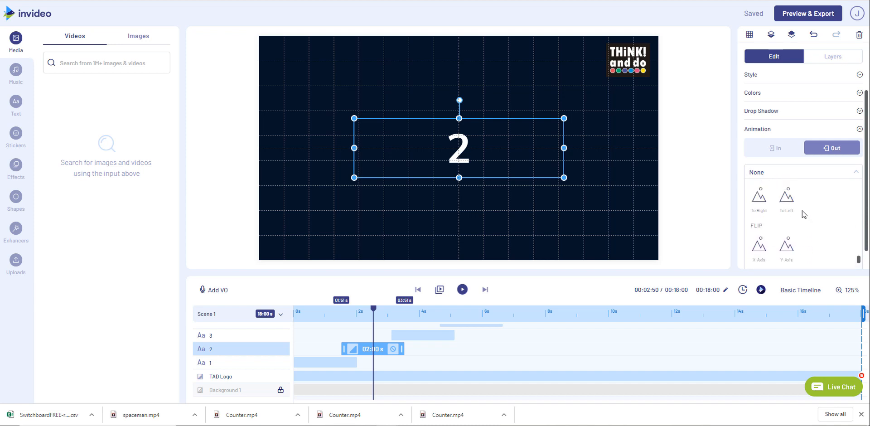
pyautogui.scroll(3, 803, 214)
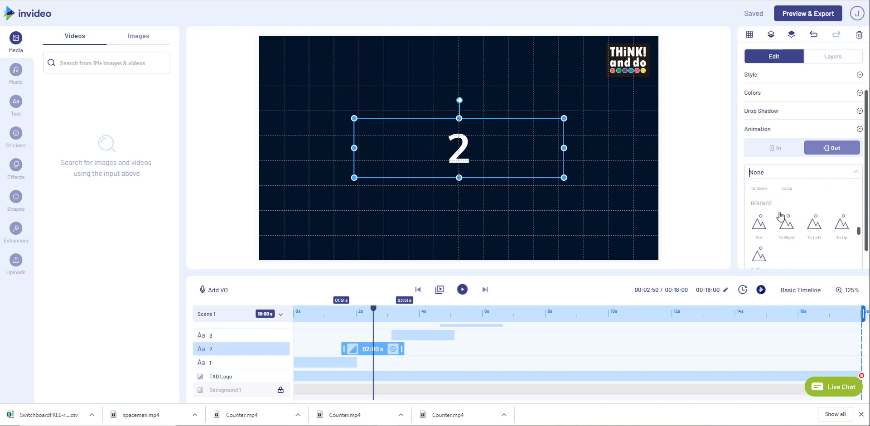
pyautogui.click(841, 223)
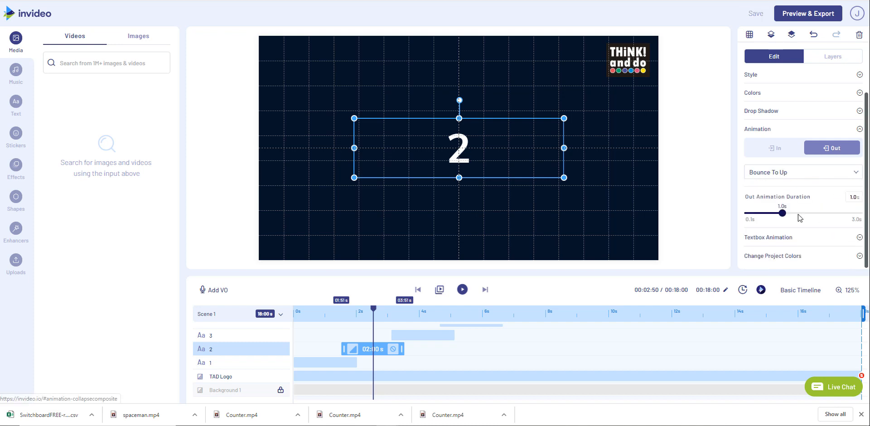
# Shorten the text 2 layer's out animation duration to 0.5 s and preview the scene
pyautogui.moveTo(781, 214); pyautogui.dragTo(763, 216)
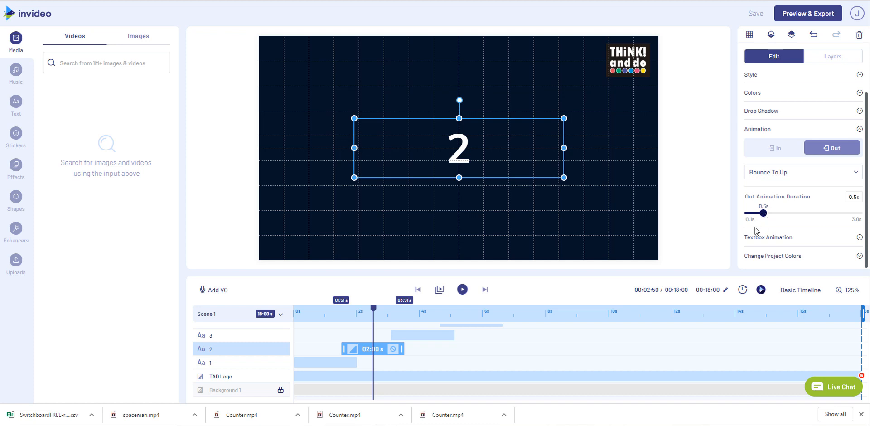
pyautogui.click(463, 290)
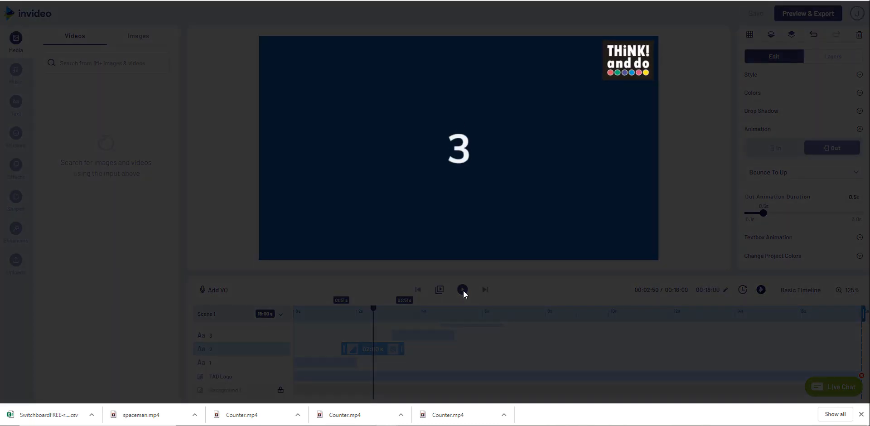
pyautogui.click(463, 290)
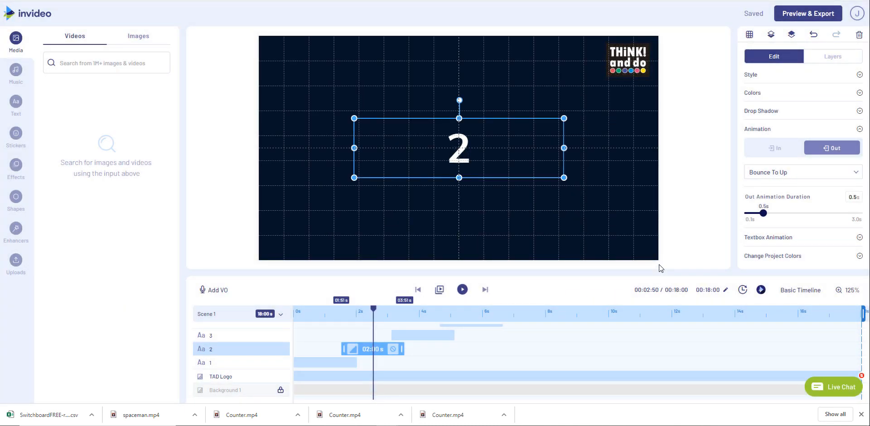
# Preview the counter scene and extend the text 10 layer to the end of the scene at 18 s
pyautogui.click(426, 335)
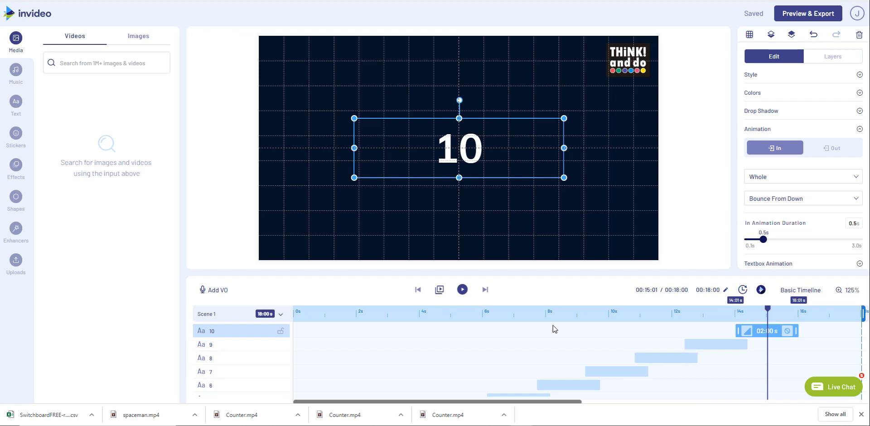
pyautogui.click(463, 290)
pyautogui.moveTo(798, 330); pyautogui.dragTo(861, 331)
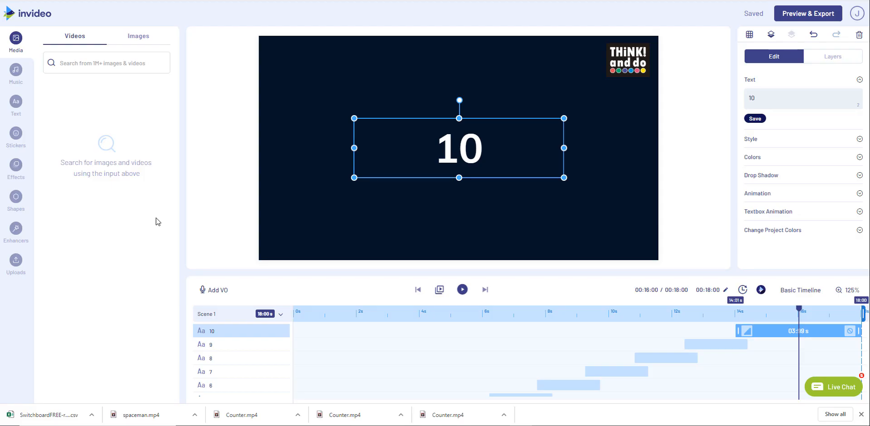
# Choose the track Black Moons from the Electronic music category as the video's background music
pyautogui.click(15, 72)
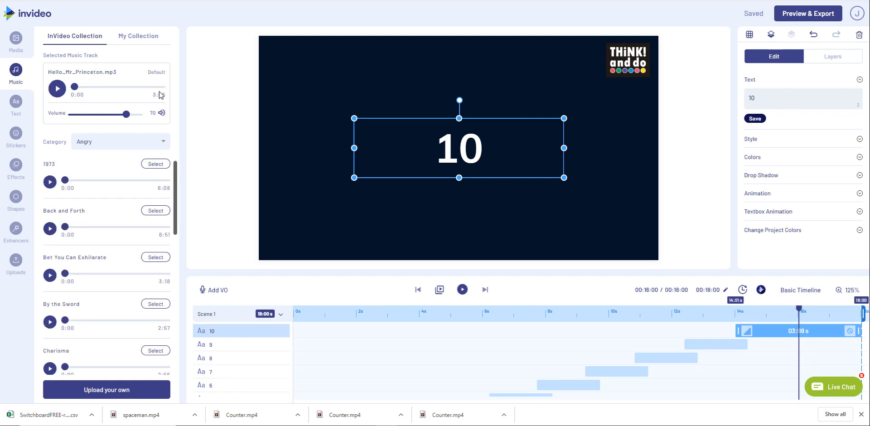
pyautogui.click(160, 143)
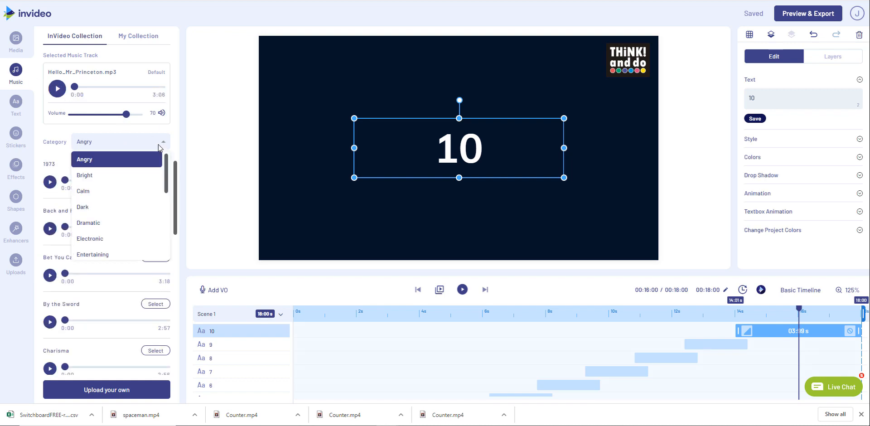
pyautogui.scroll(-1, 141, 204)
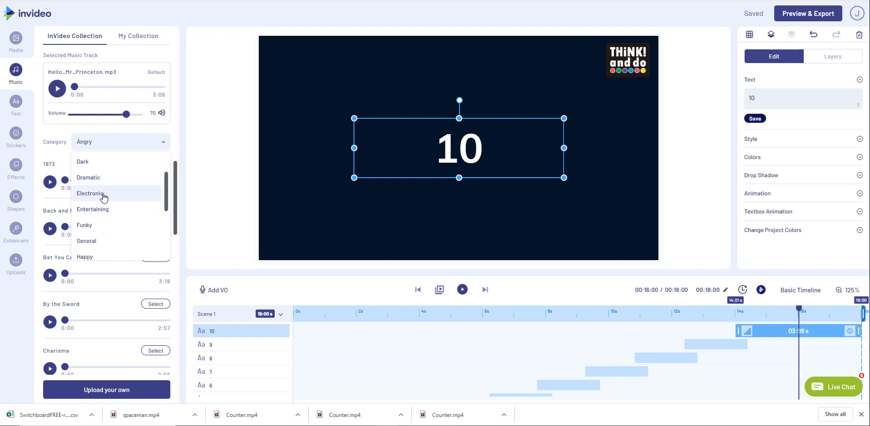
pyautogui.click(103, 196)
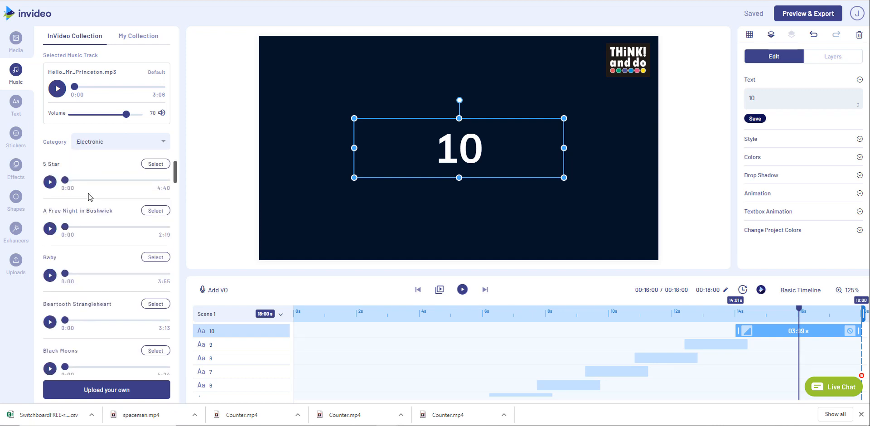
pyautogui.scroll(-2, 89, 196)
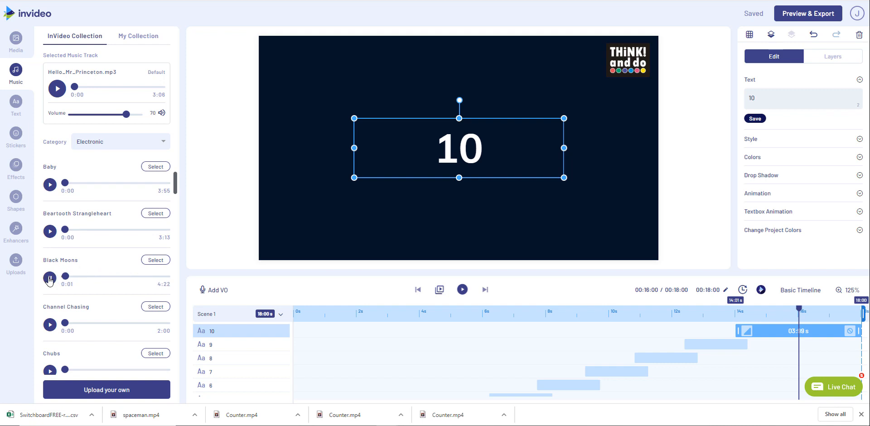
pyautogui.click(151, 262)
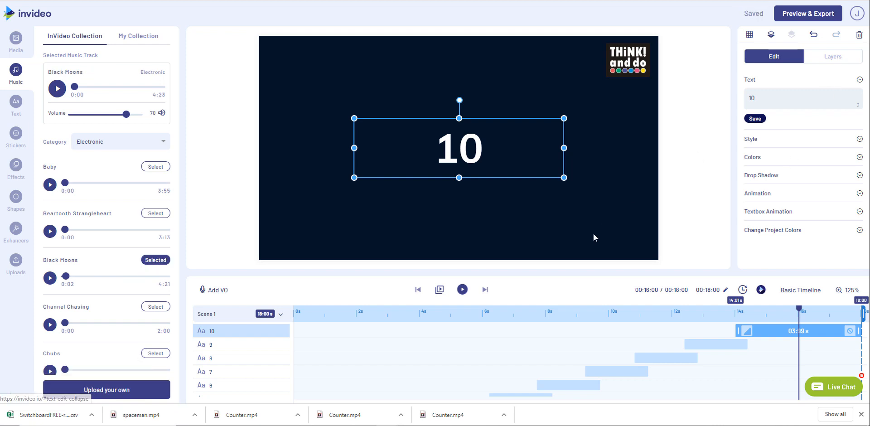
# Preview the finished counter video and export it
pyautogui.click(798, 16)
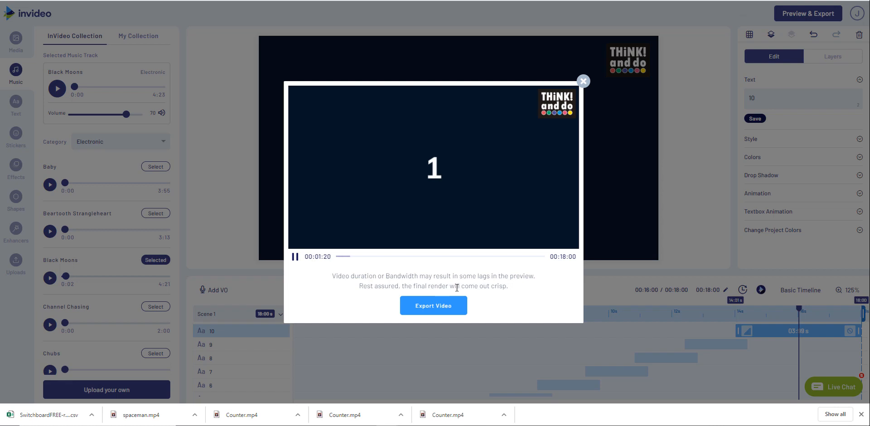
pyautogui.click(434, 308)
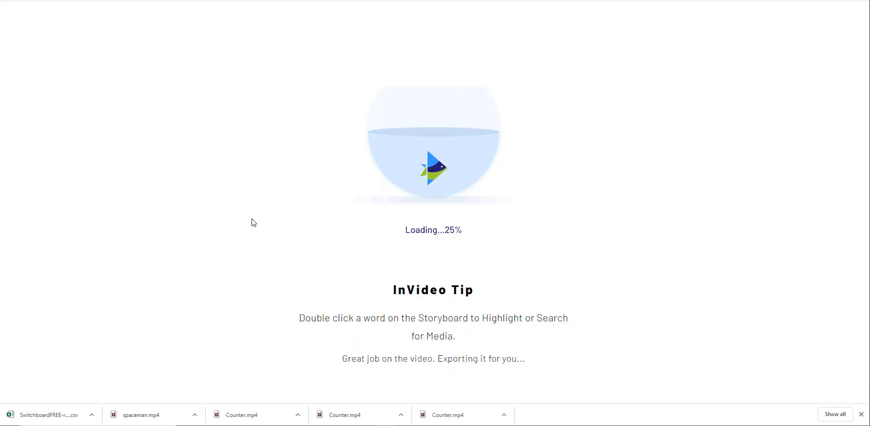